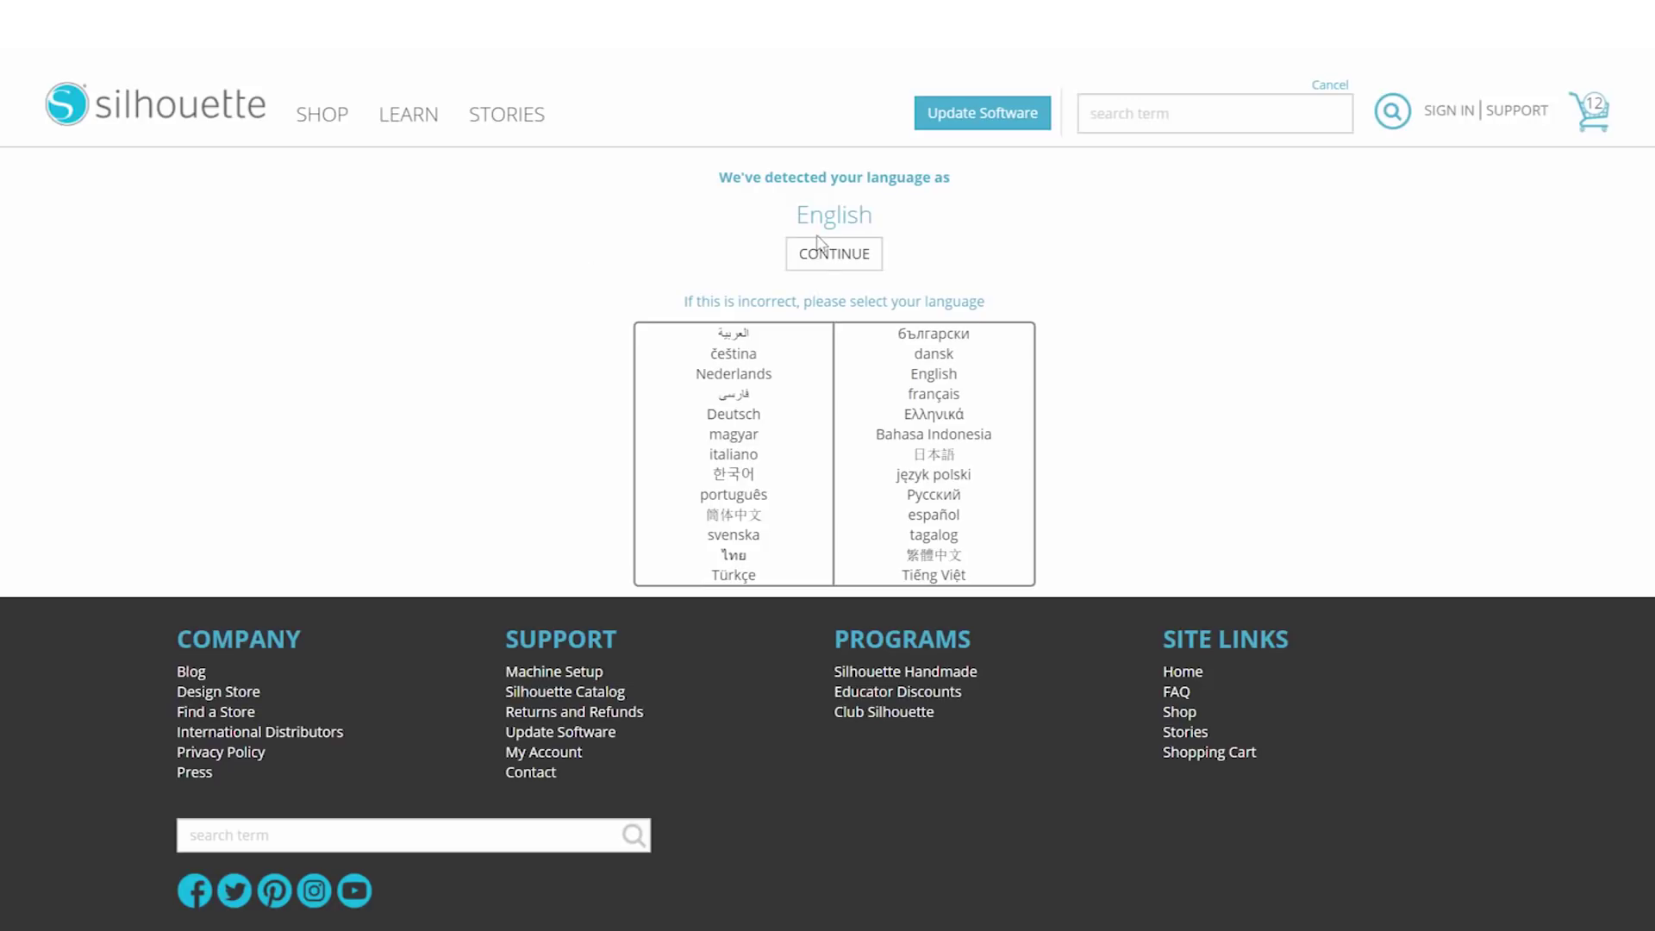
Step: Choose English and the Silhouette Alta on the machine setup page and download the Windows version of the Silhouette 3D software
{"action": "left_click", "coordinate": [840, 259]}
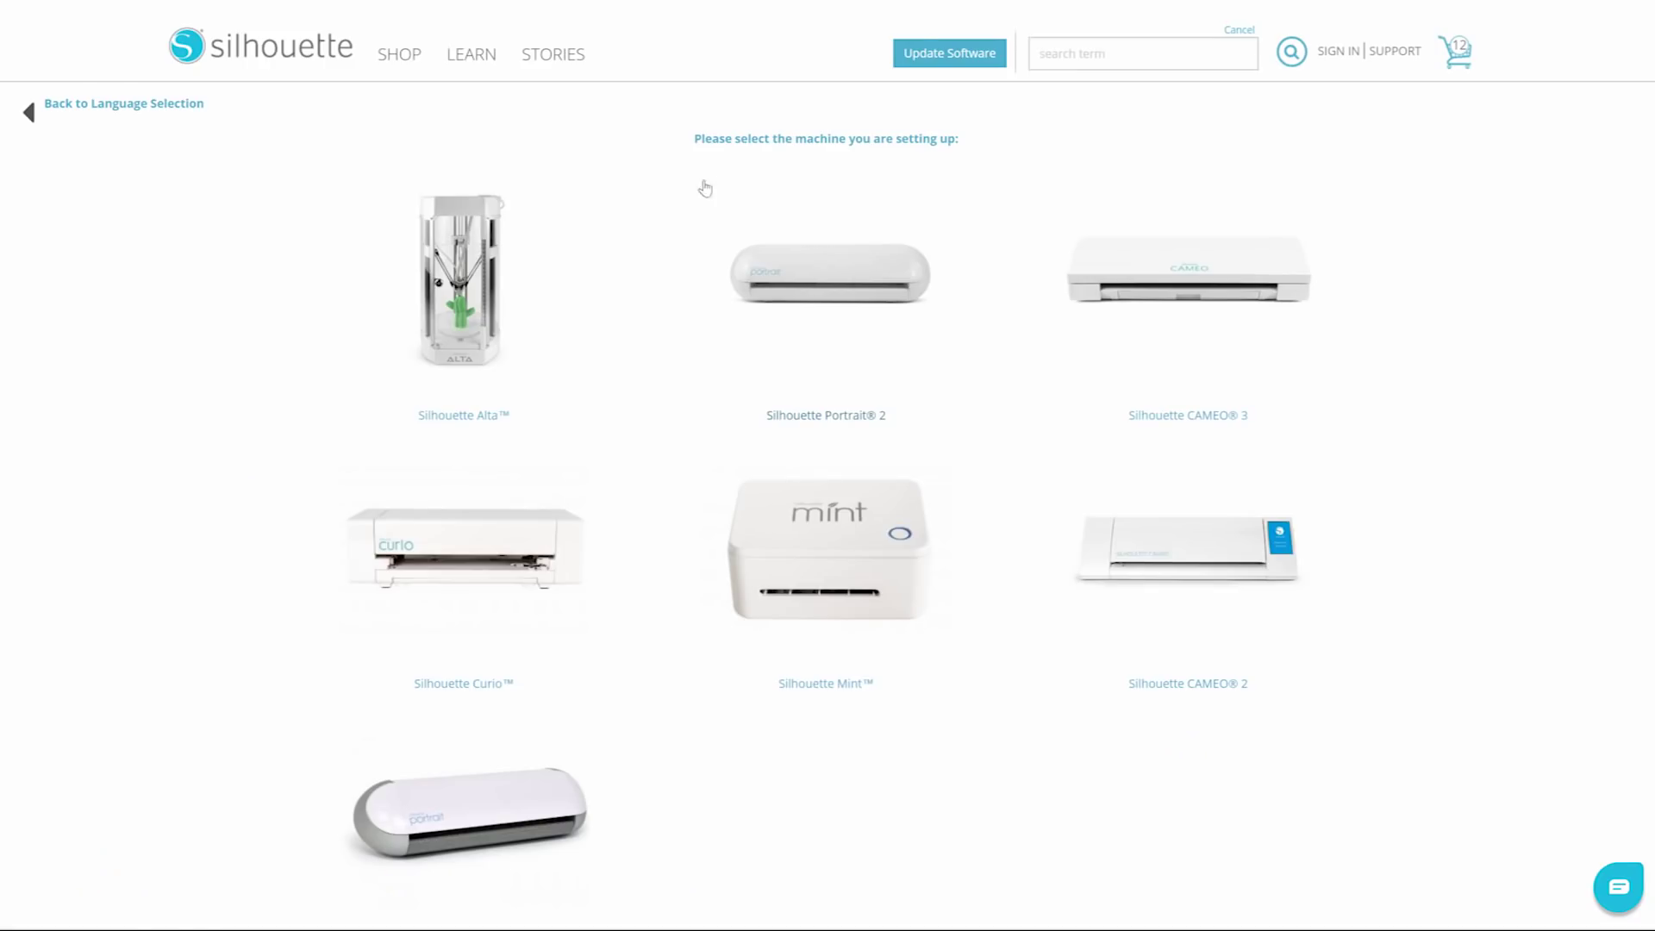
{"action": "left_click", "coordinate": [478, 294]}
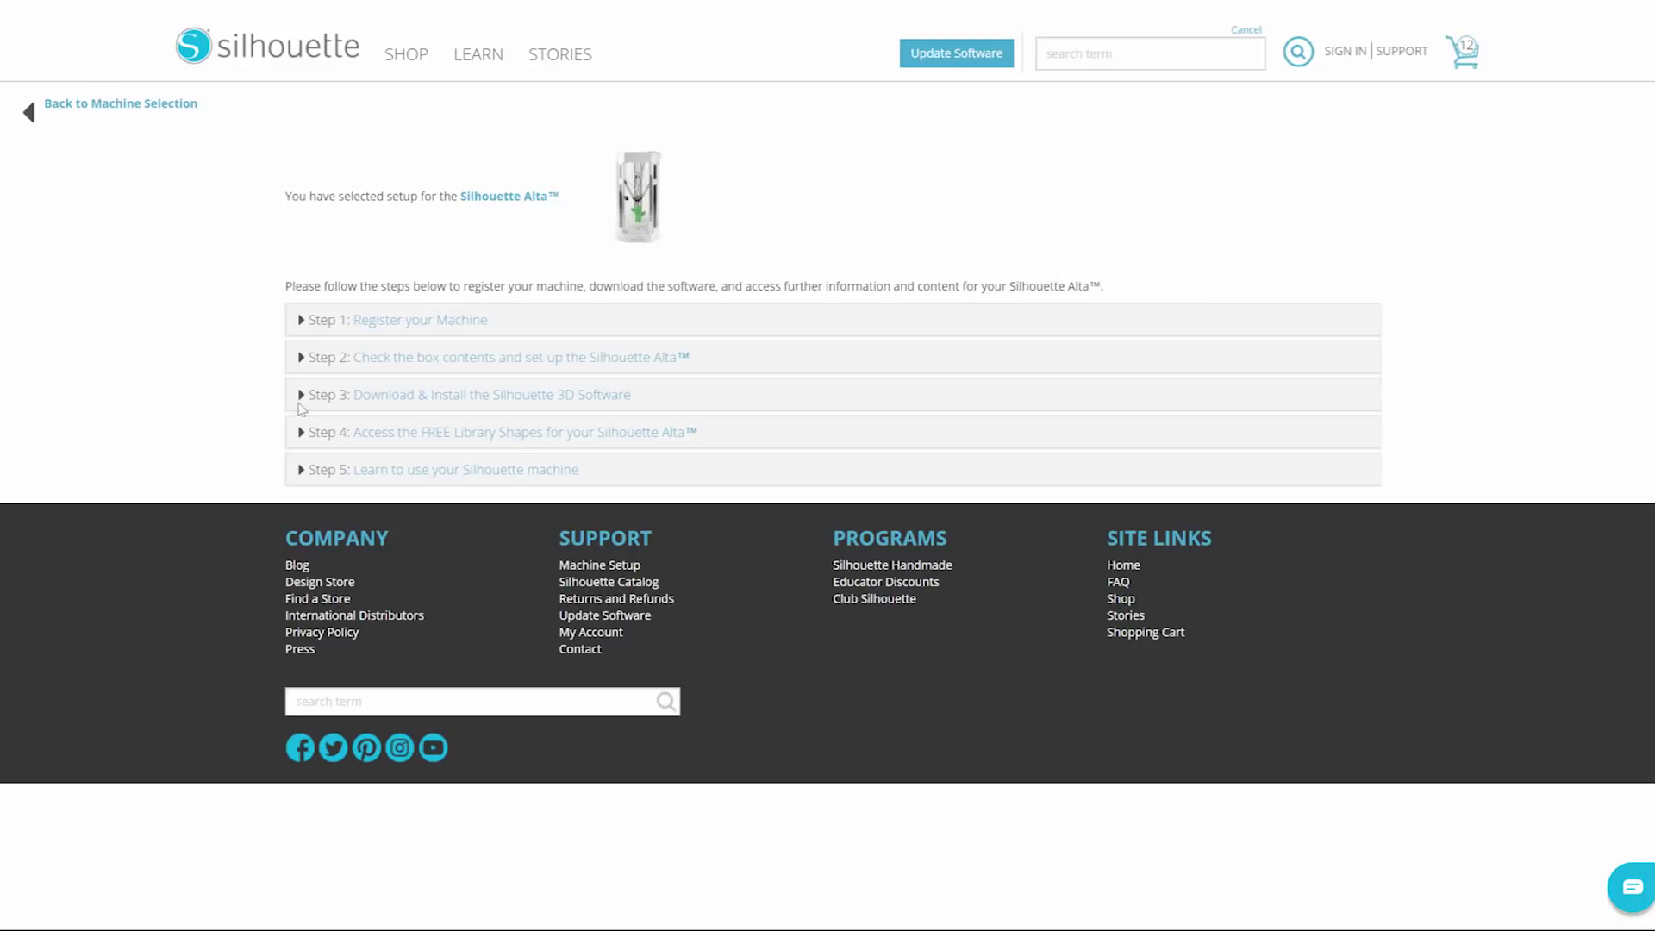
{"action": "left_click", "coordinate": [304, 402]}
{"action": "scroll", "coordinate": [305, 407], "scroll_direction": "down", "scroll_amount": 1}
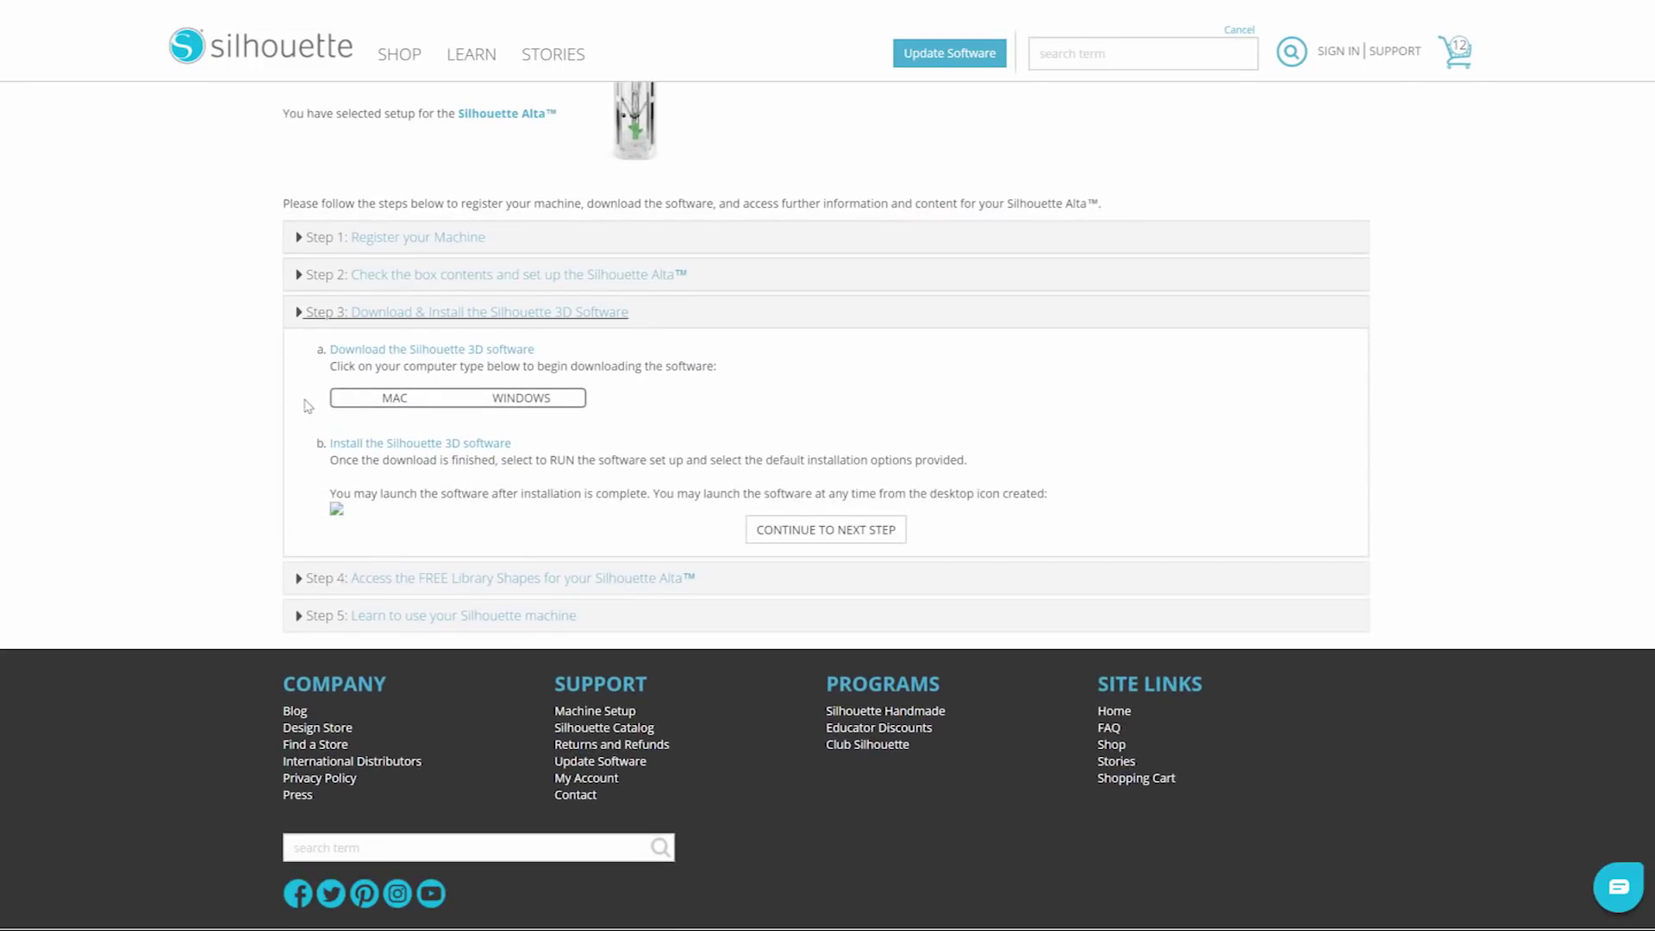
{"action": "left_click", "coordinate": [512, 400]}
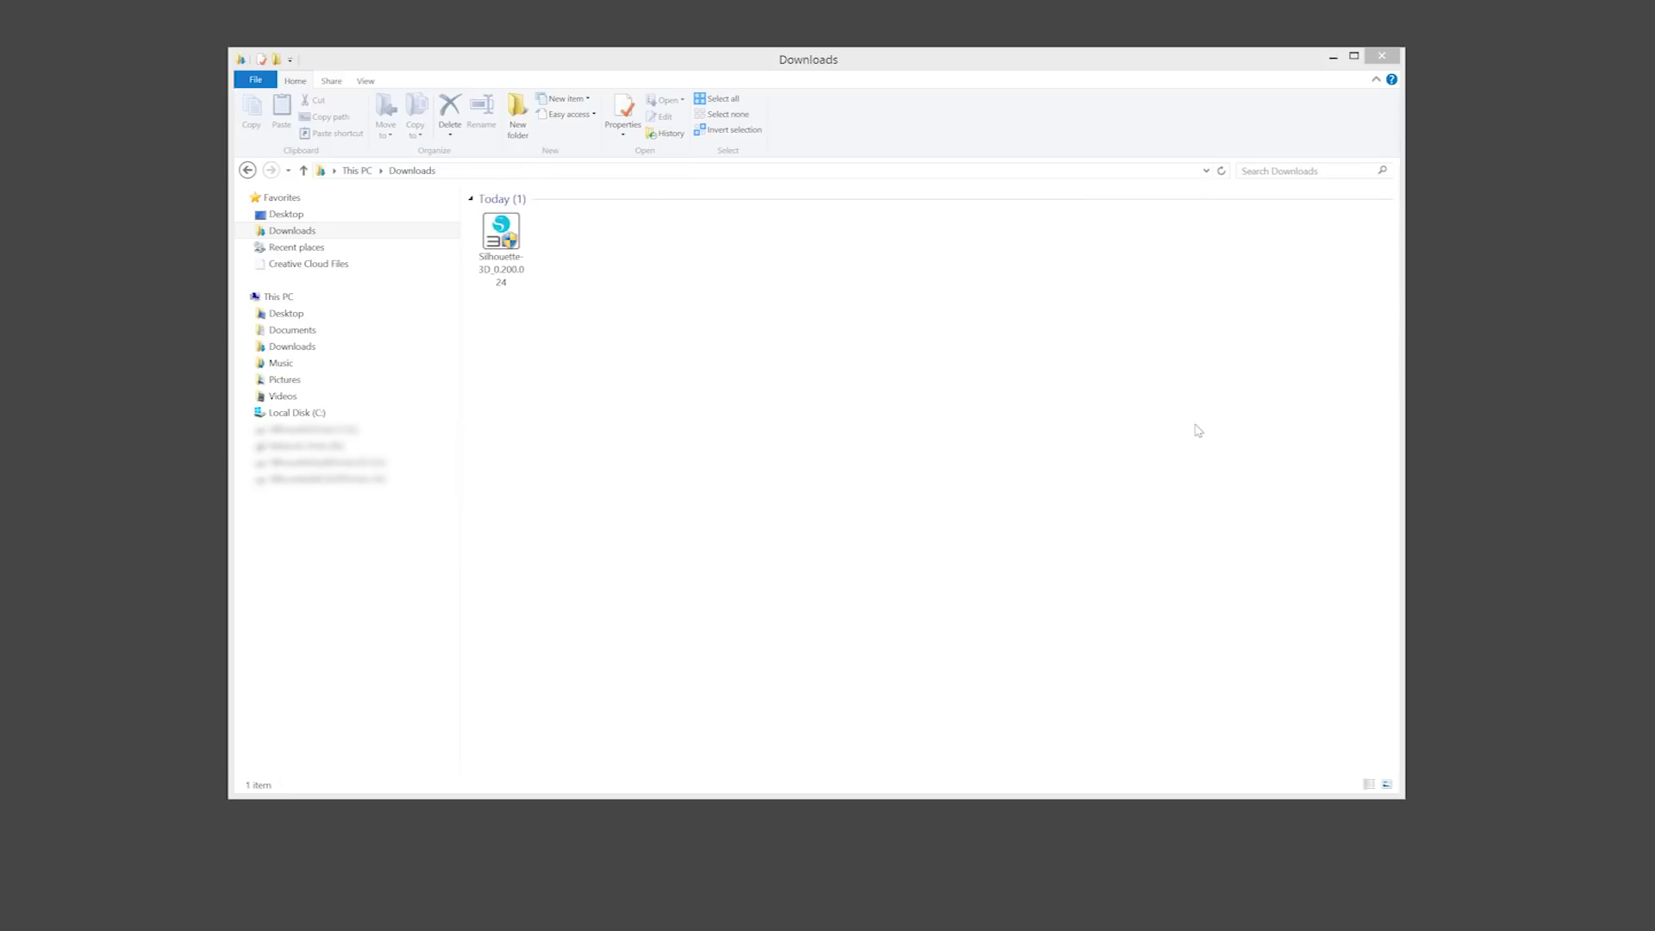
Step: Run the downloaded Silhouette-3D_0.200.024 installer and install Silhouette3D with the default destination and Start Menu folders
{"action": "double_click", "coordinate": [763, 415]}
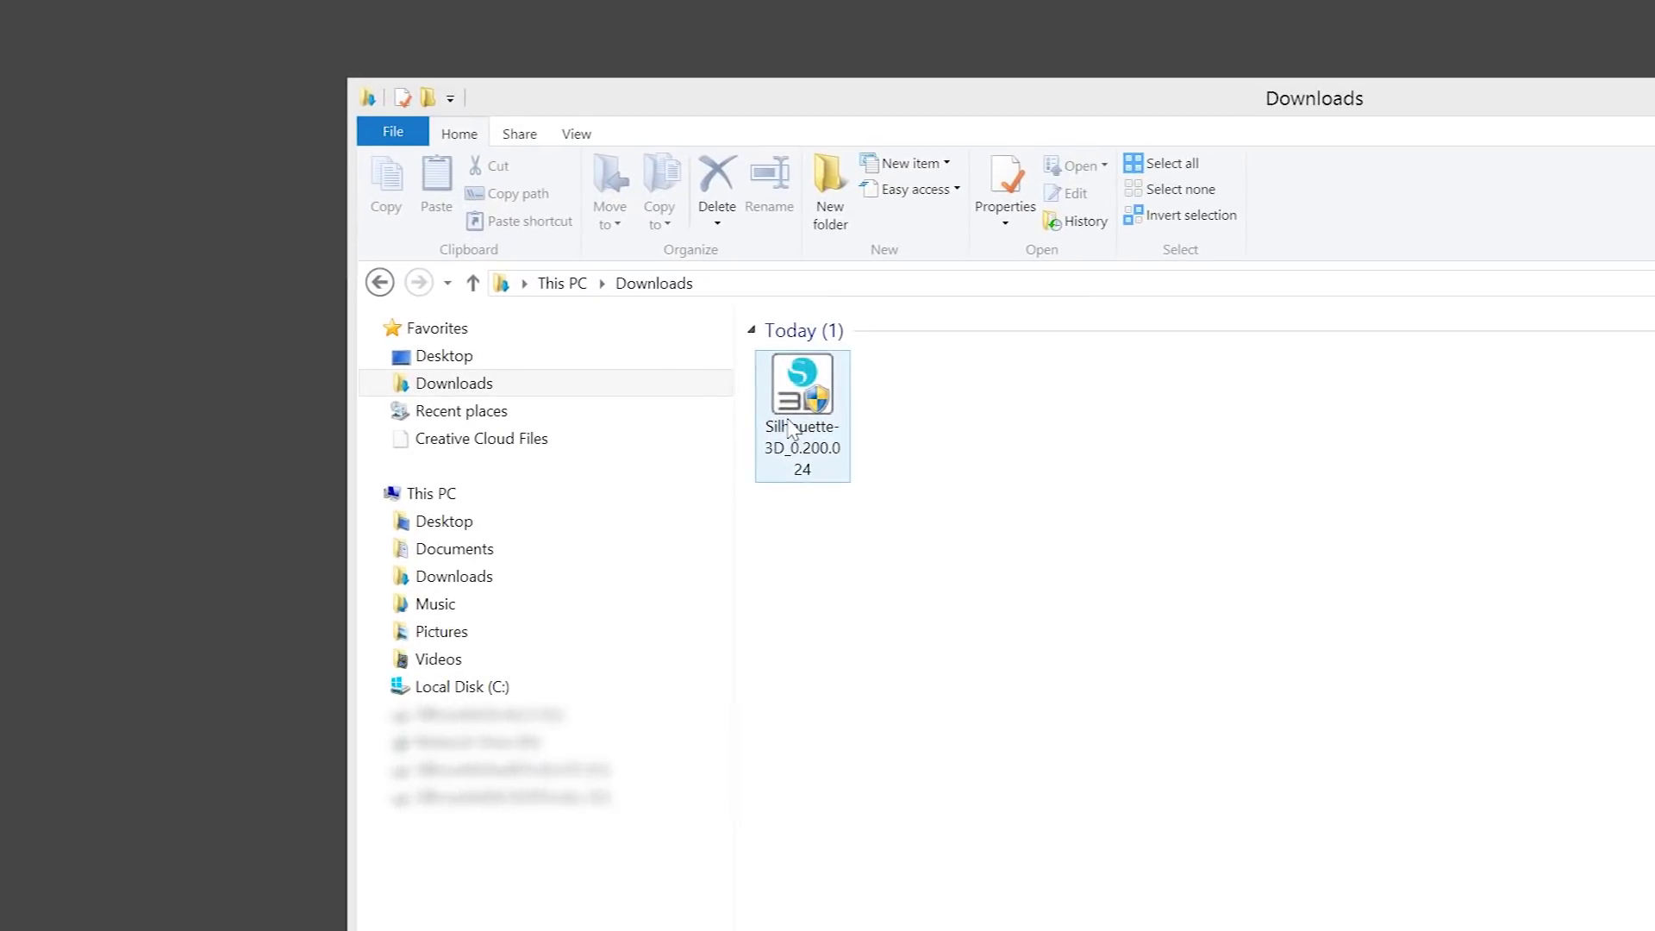
{"action": "key", "text": "Return"}
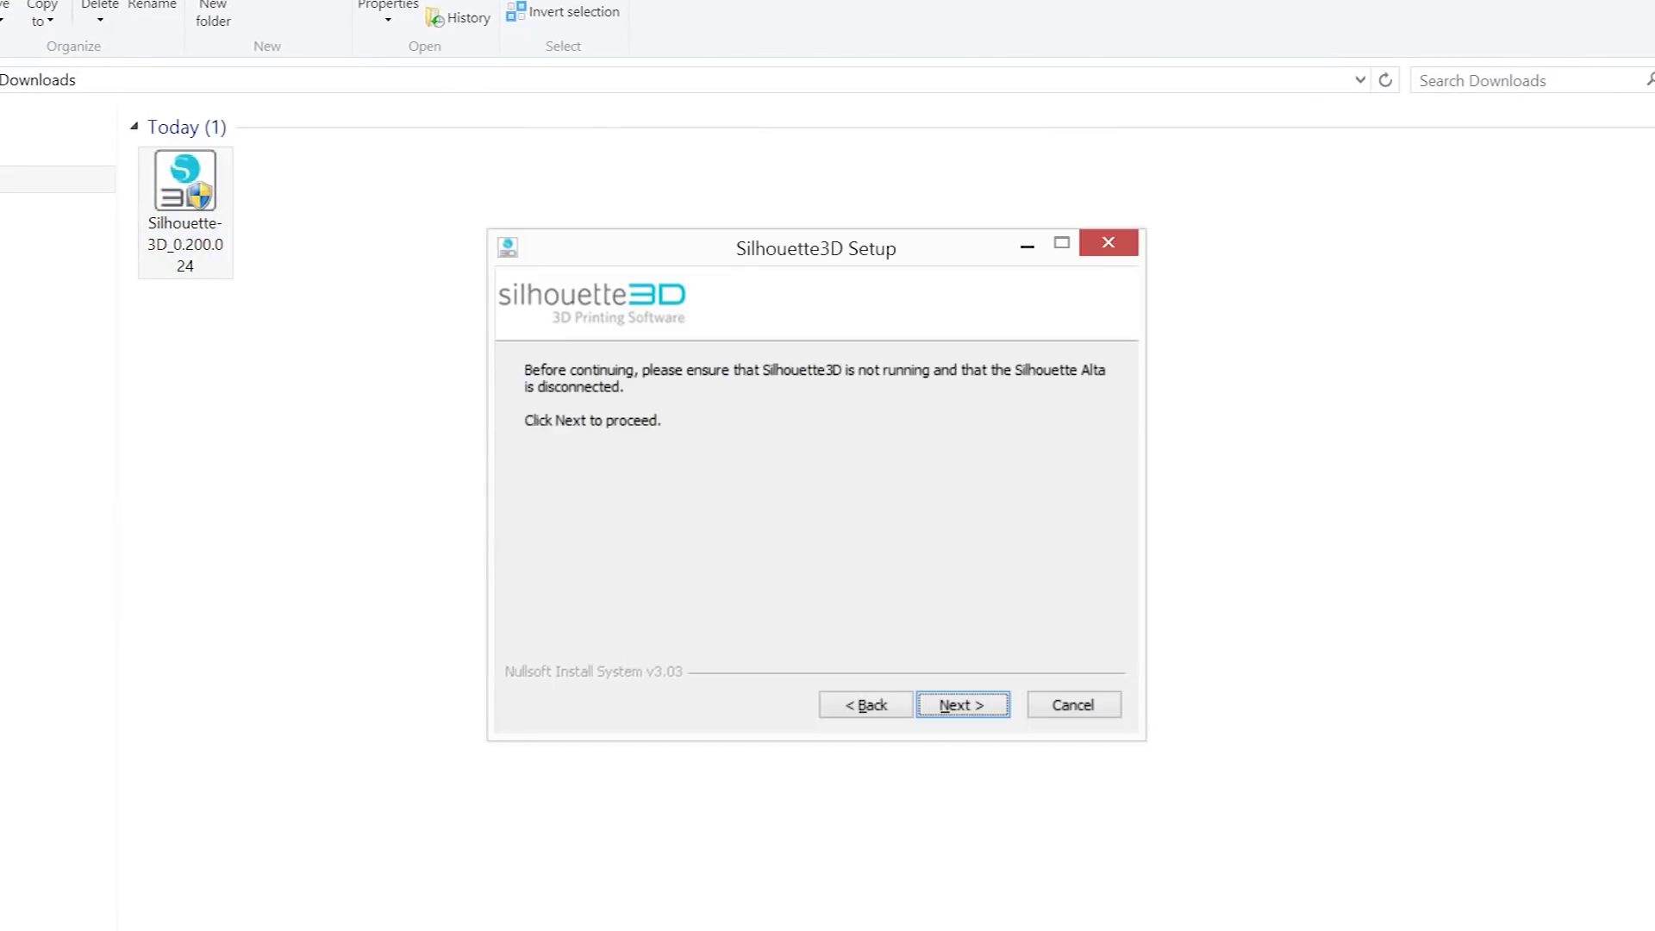
{"action": "left_click", "coordinate": [962, 711]}
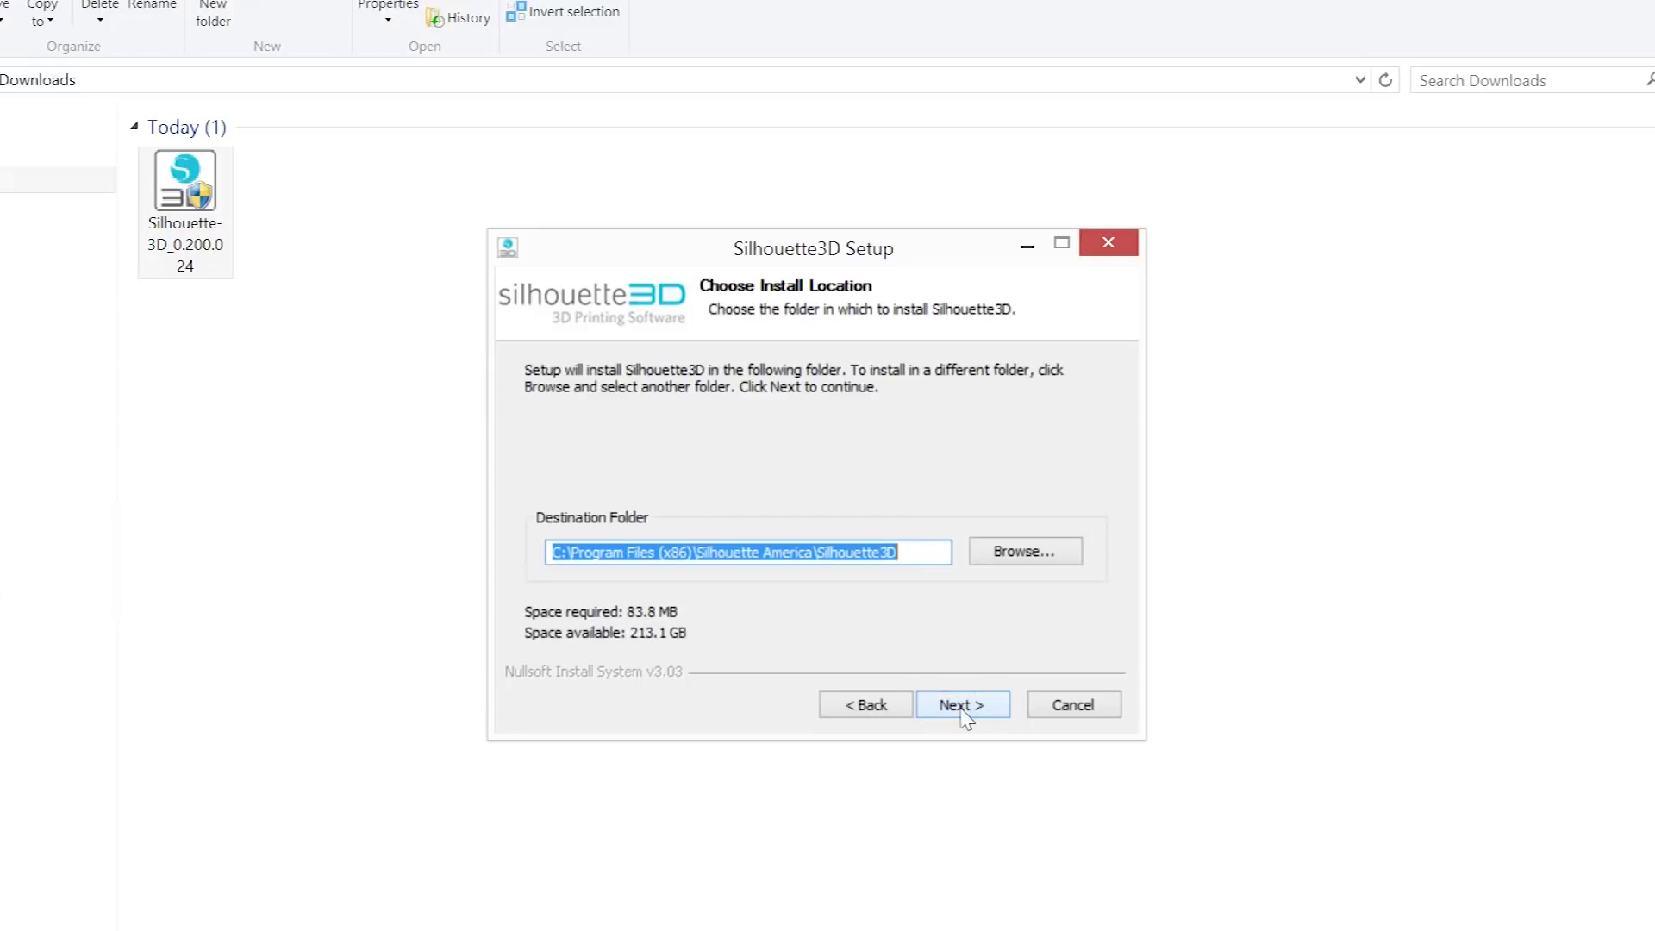
{"action": "left_click", "coordinate": [959, 704]}
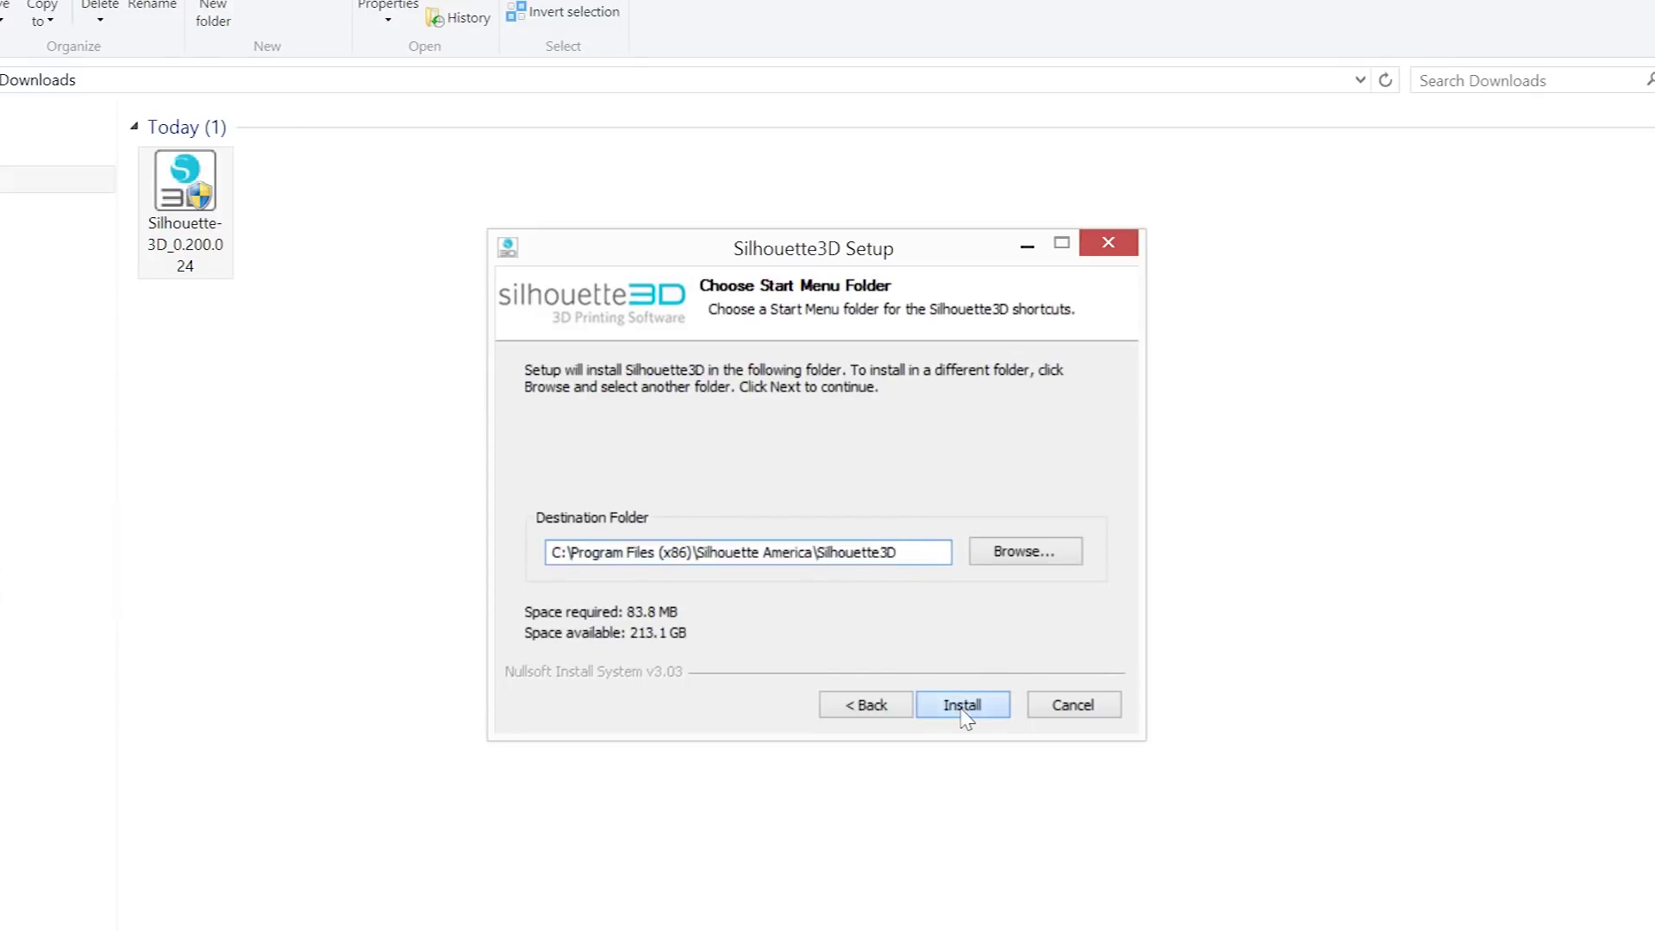
{"action": "left_click", "coordinate": [962, 711]}
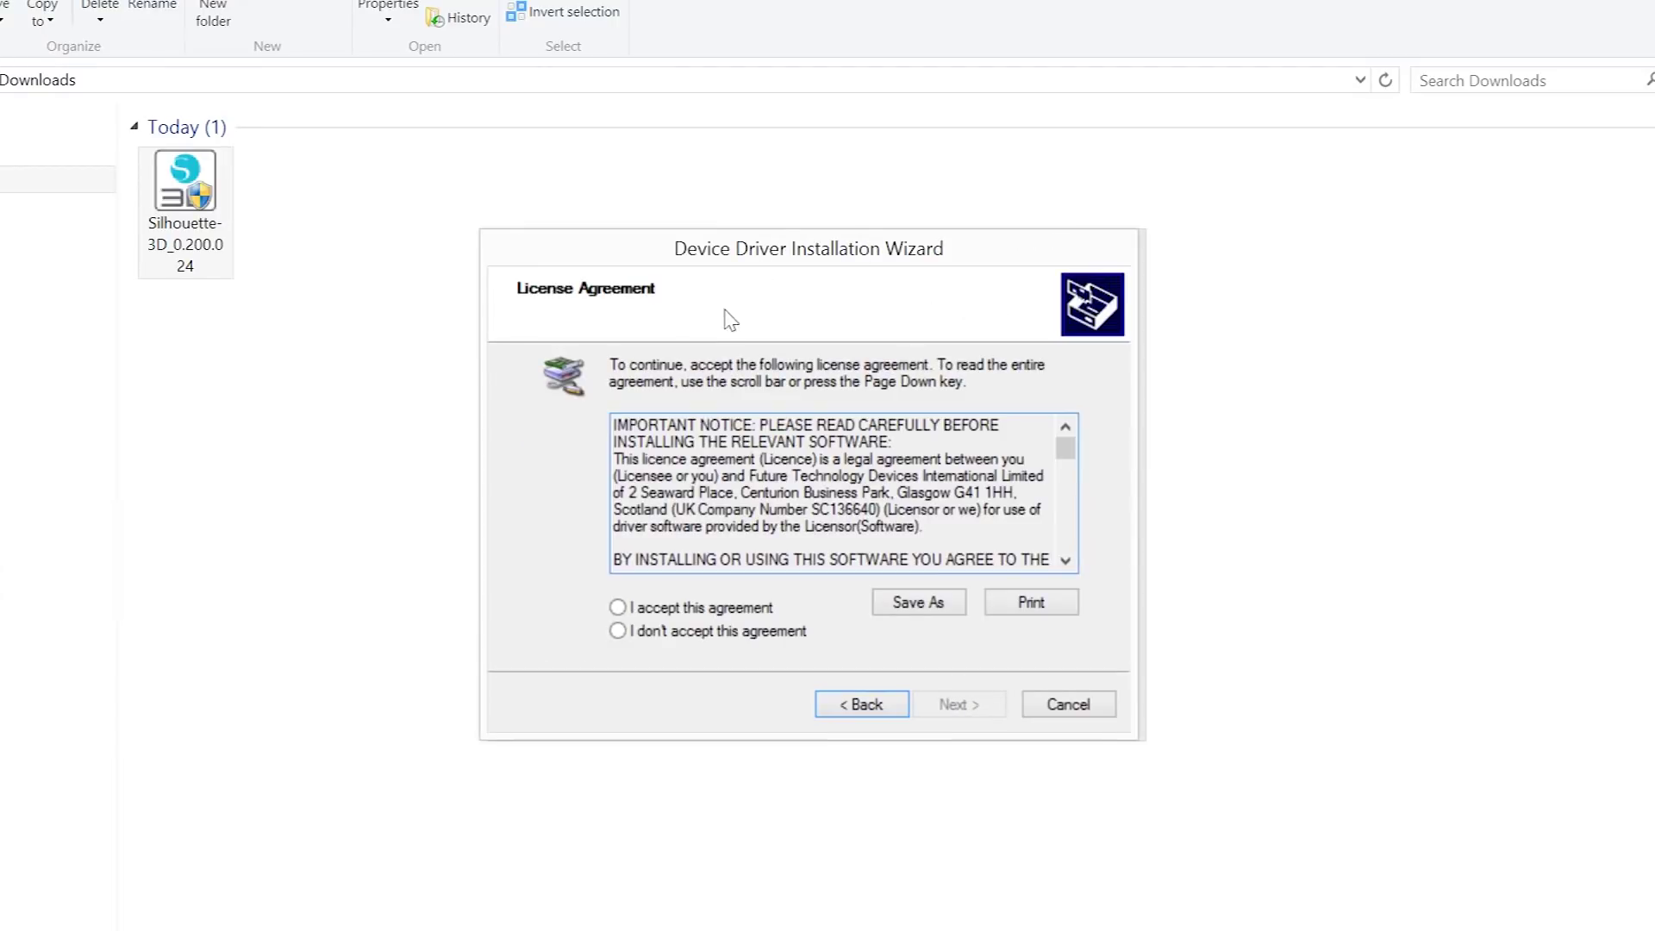
Step: Accept the device driver license agreement and finish the driver wizard and setup with Run Silhouette3D enabled
{"action": "left_click", "coordinate": [617, 608]}
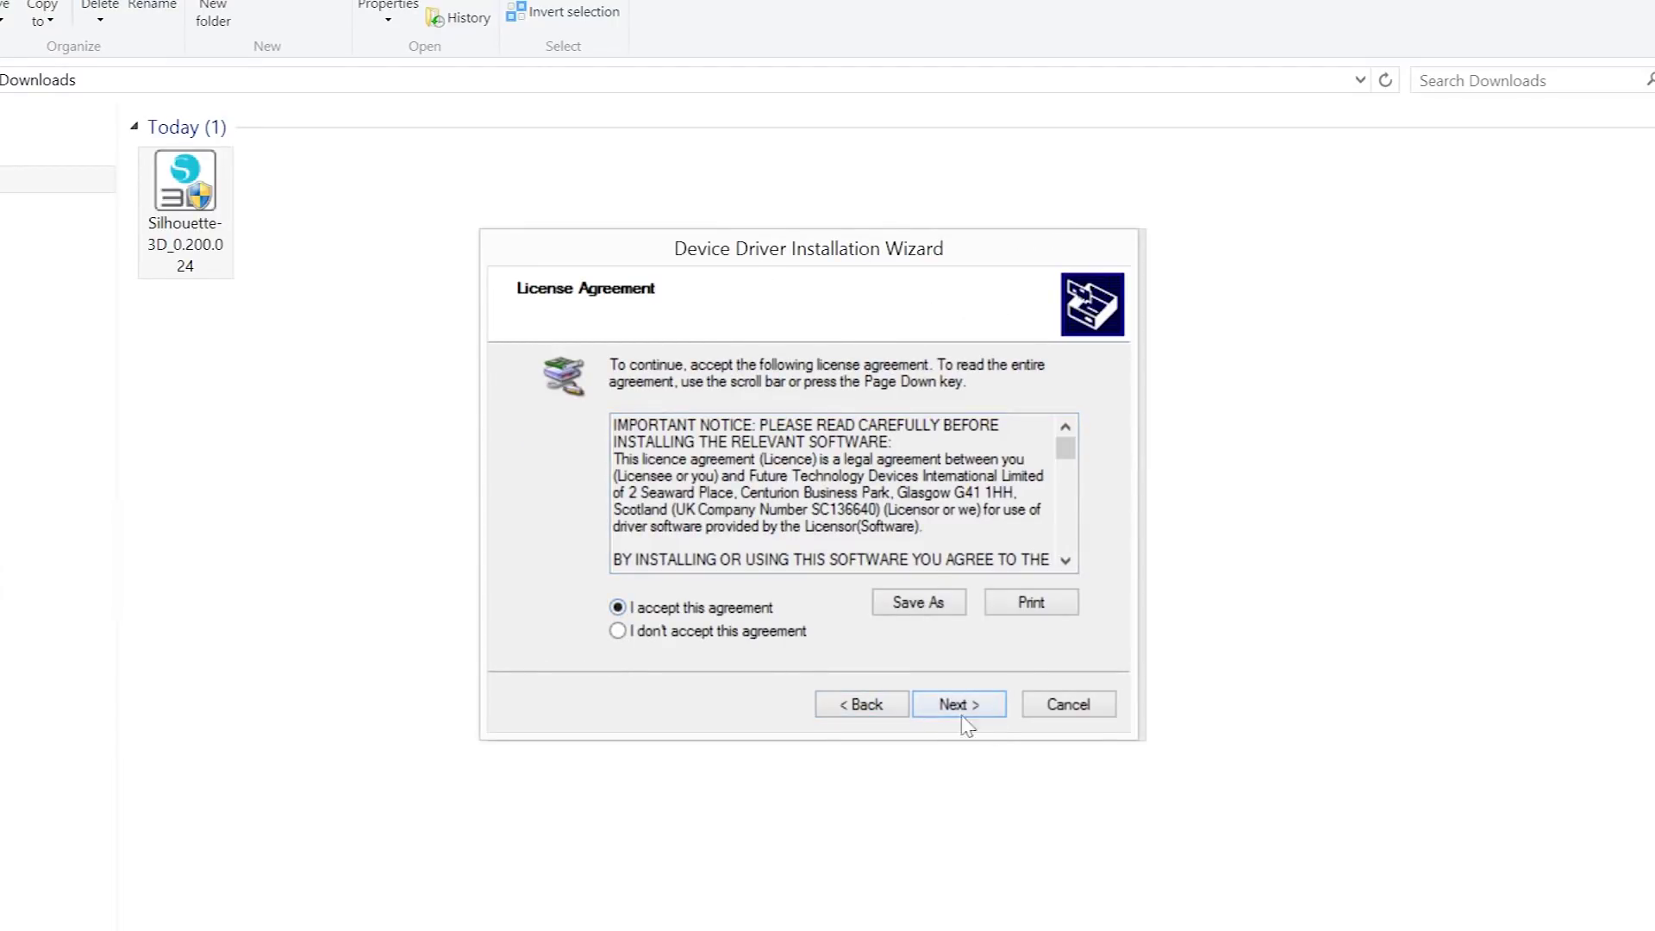
{"action": "left_click", "coordinate": [972, 713]}
{"action": "left_click", "coordinate": [973, 708]}
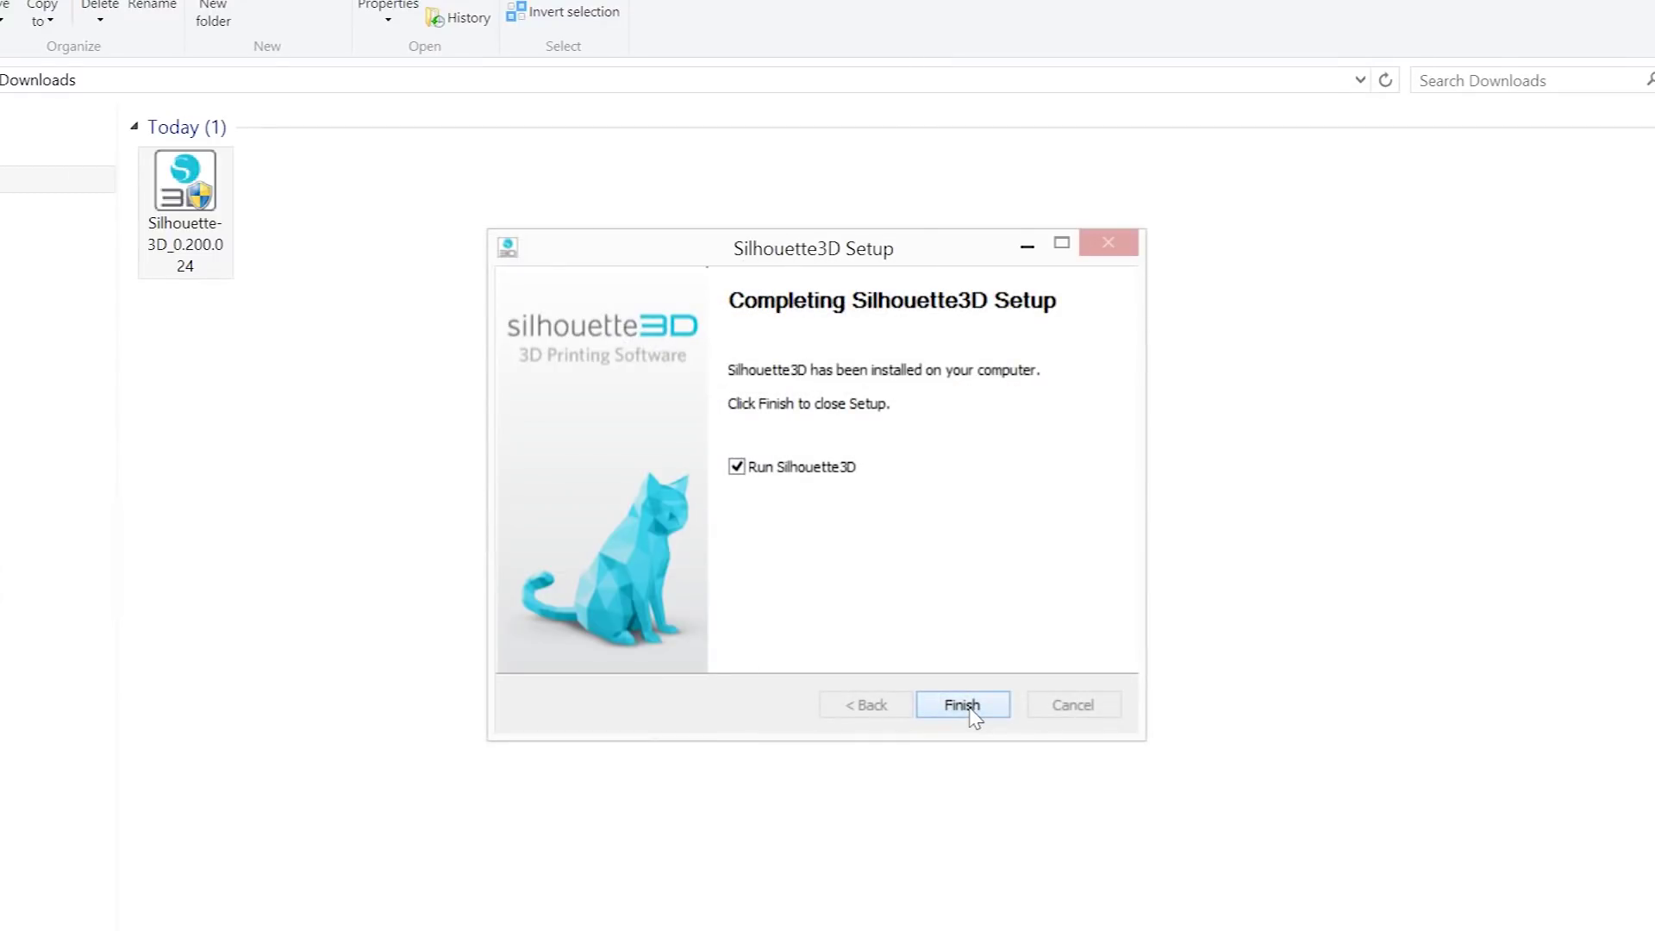
{"action": "left_click", "coordinate": [965, 707]}
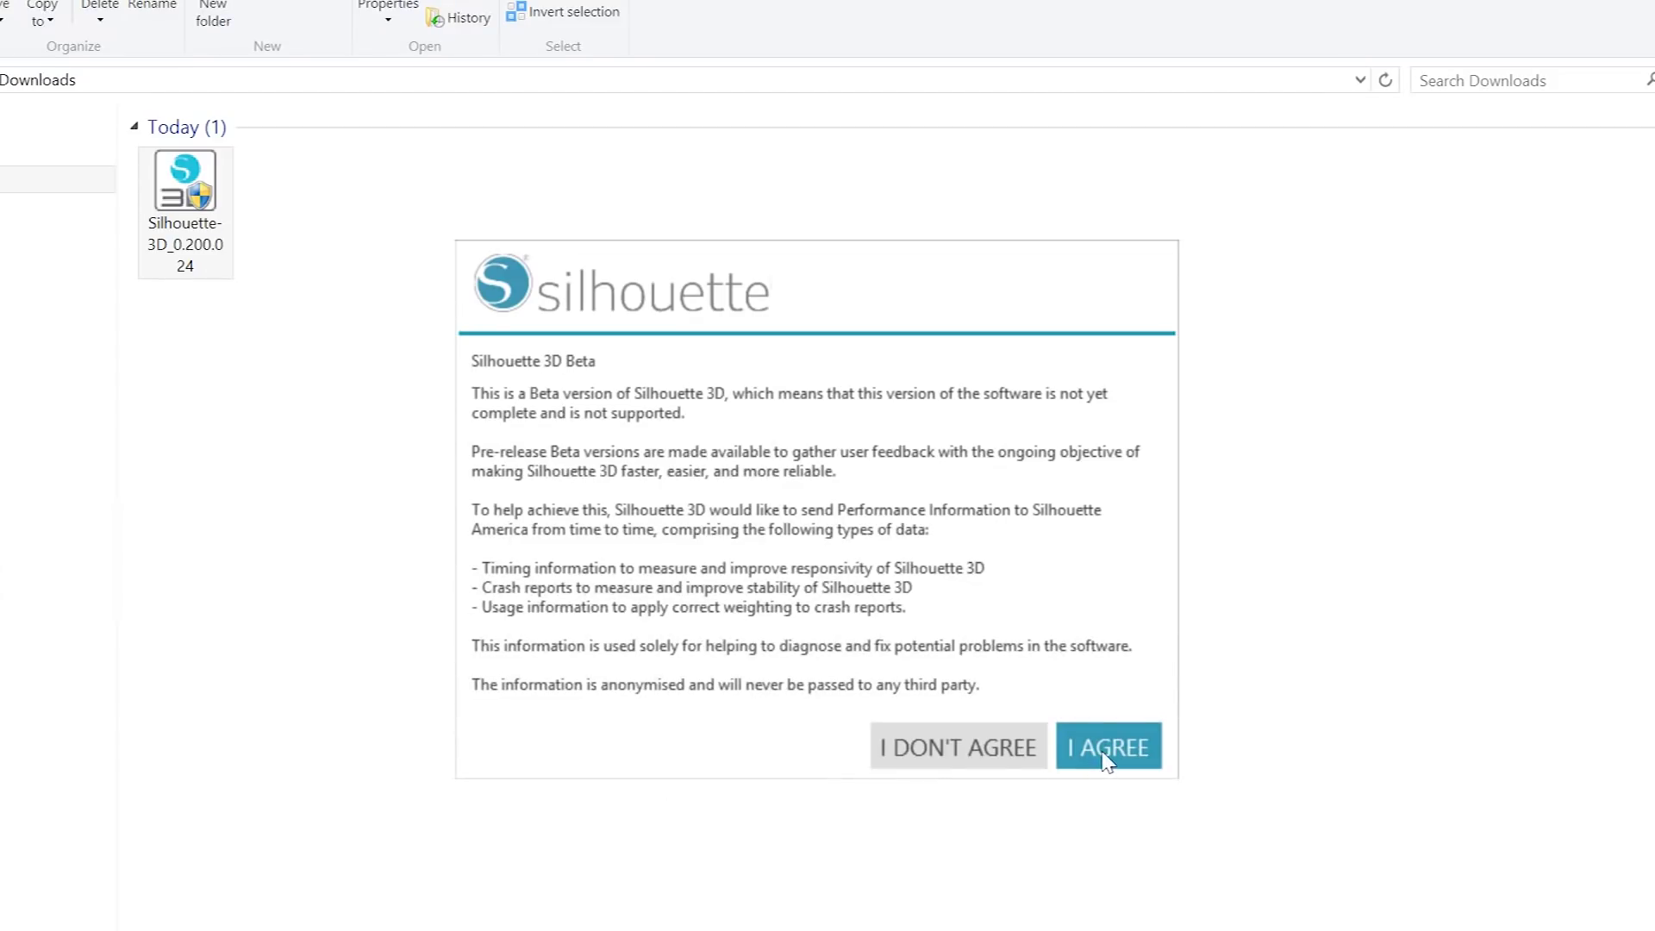
Step: Agree to the Silhouette 3D Beta terms and go through the startup slide show to the end
{"action": "left_click", "coordinate": [1108, 748]}
{"action": "left_click", "coordinate": [1100, 709]}
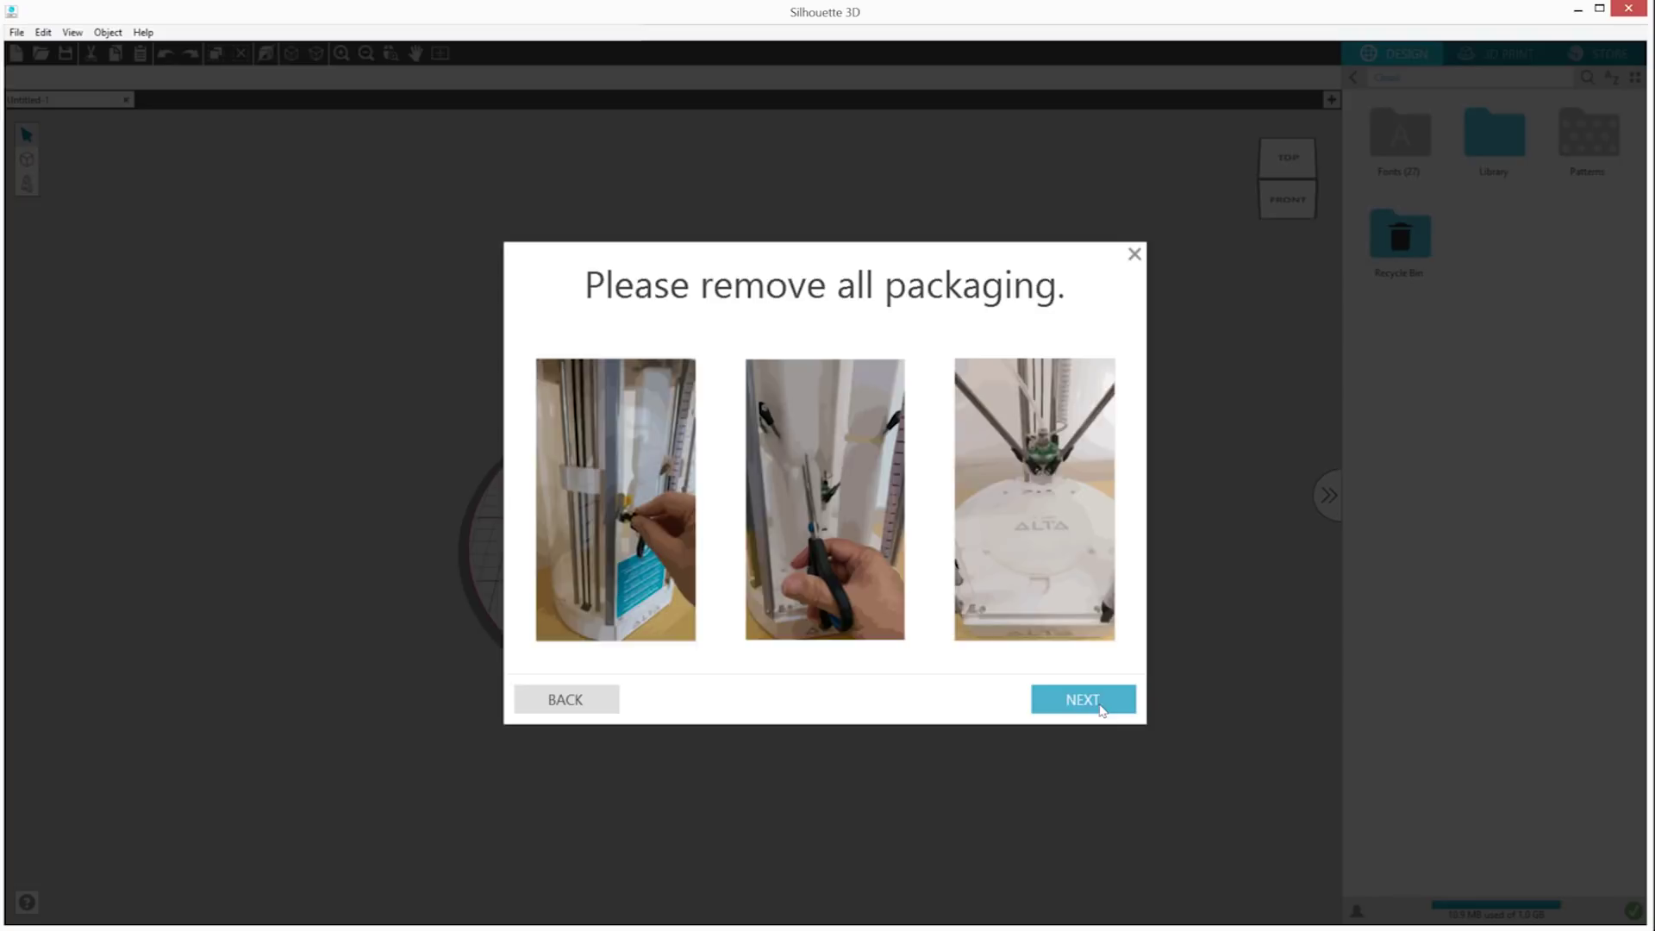
{"action": "left_click", "coordinate": [1100, 709]}
{"action": "left_click", "coordinate": [1101, 710]}
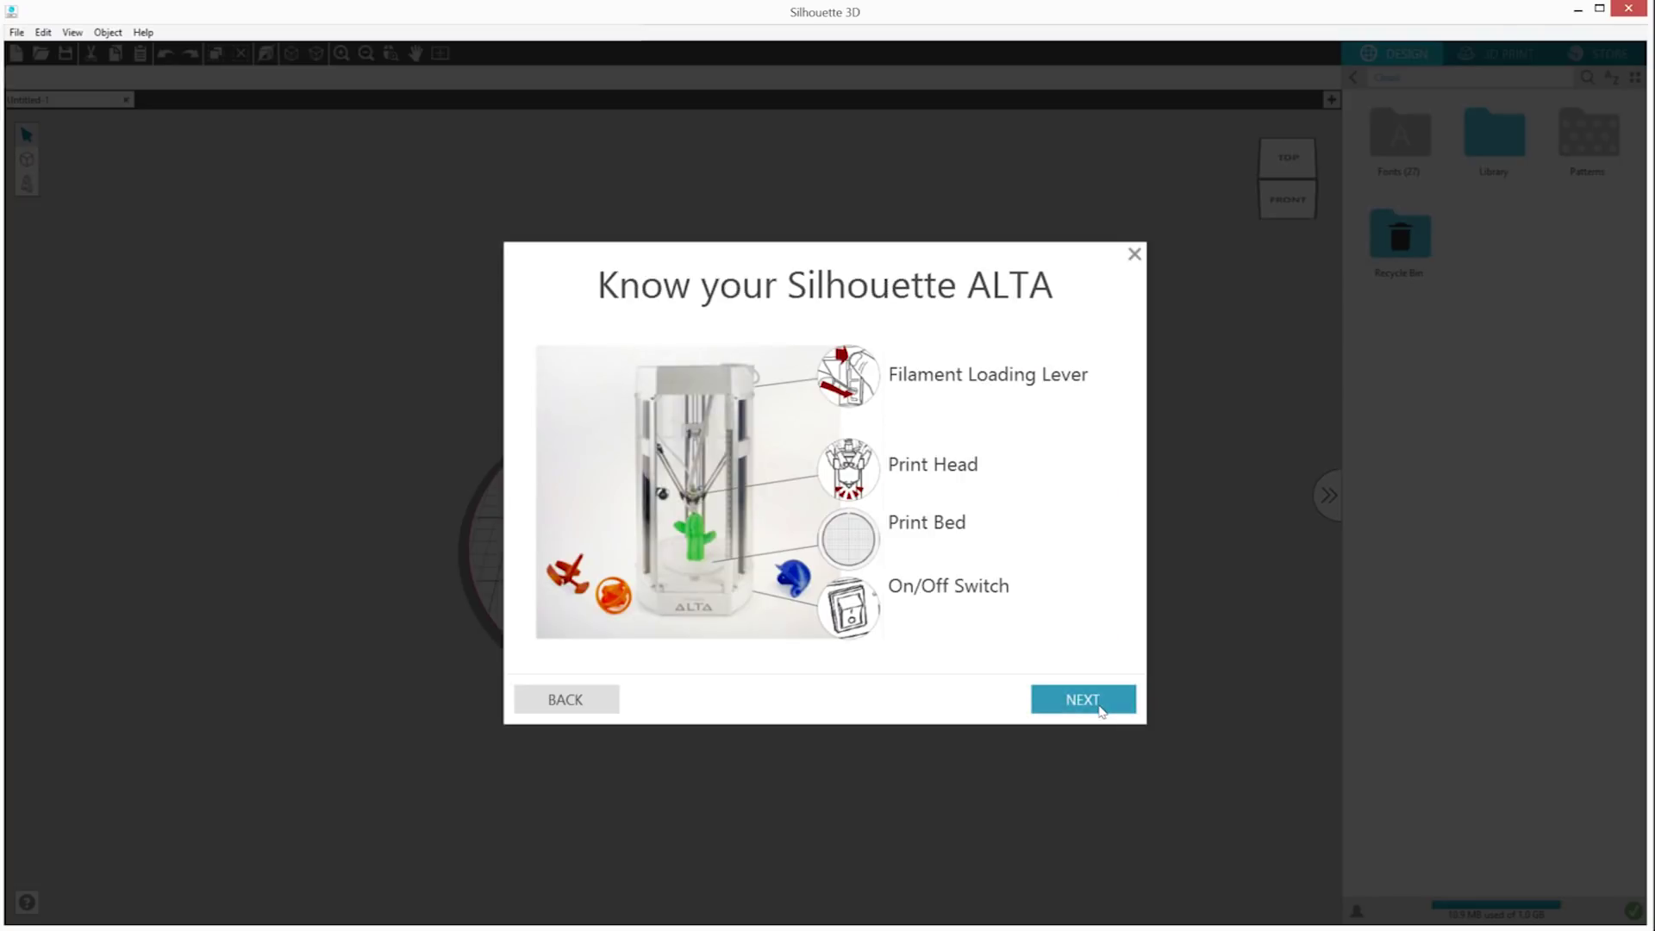
{"action": "left_click", "coordinate": [1082, 699]}
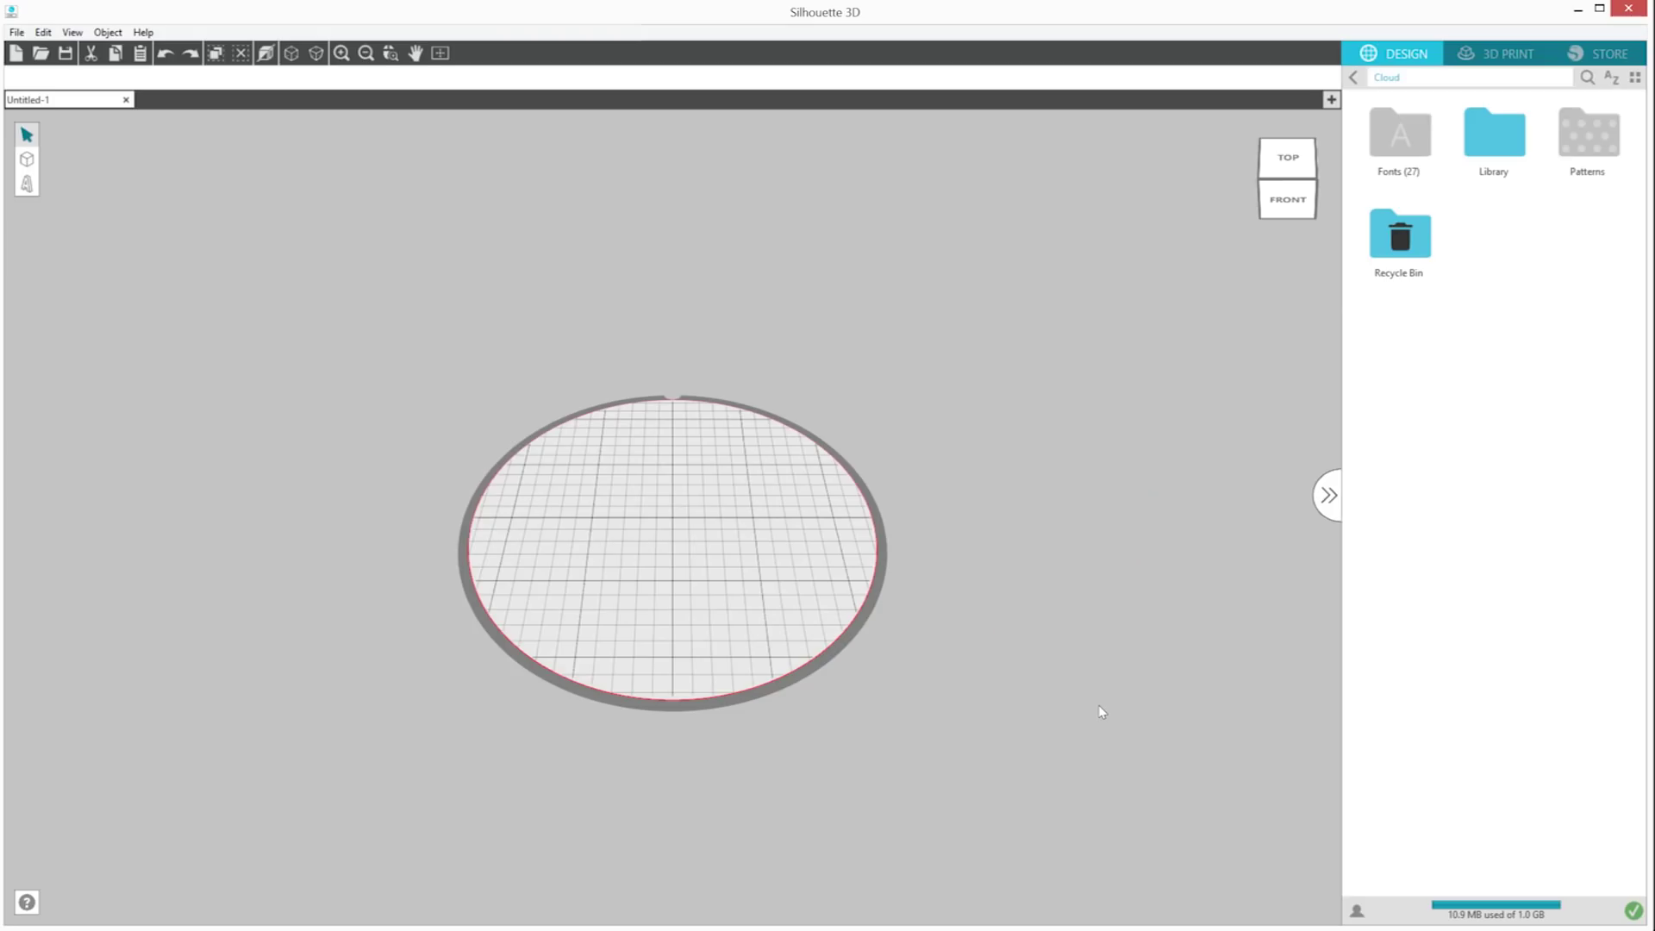
Step: Examine the empty print bed, the basic 3D shape tools, and the available file, view, object and help commands
{"action": "scroll", "coordinate": [690, 533], "scroll_direction": "up", "scroll_amount": 5}
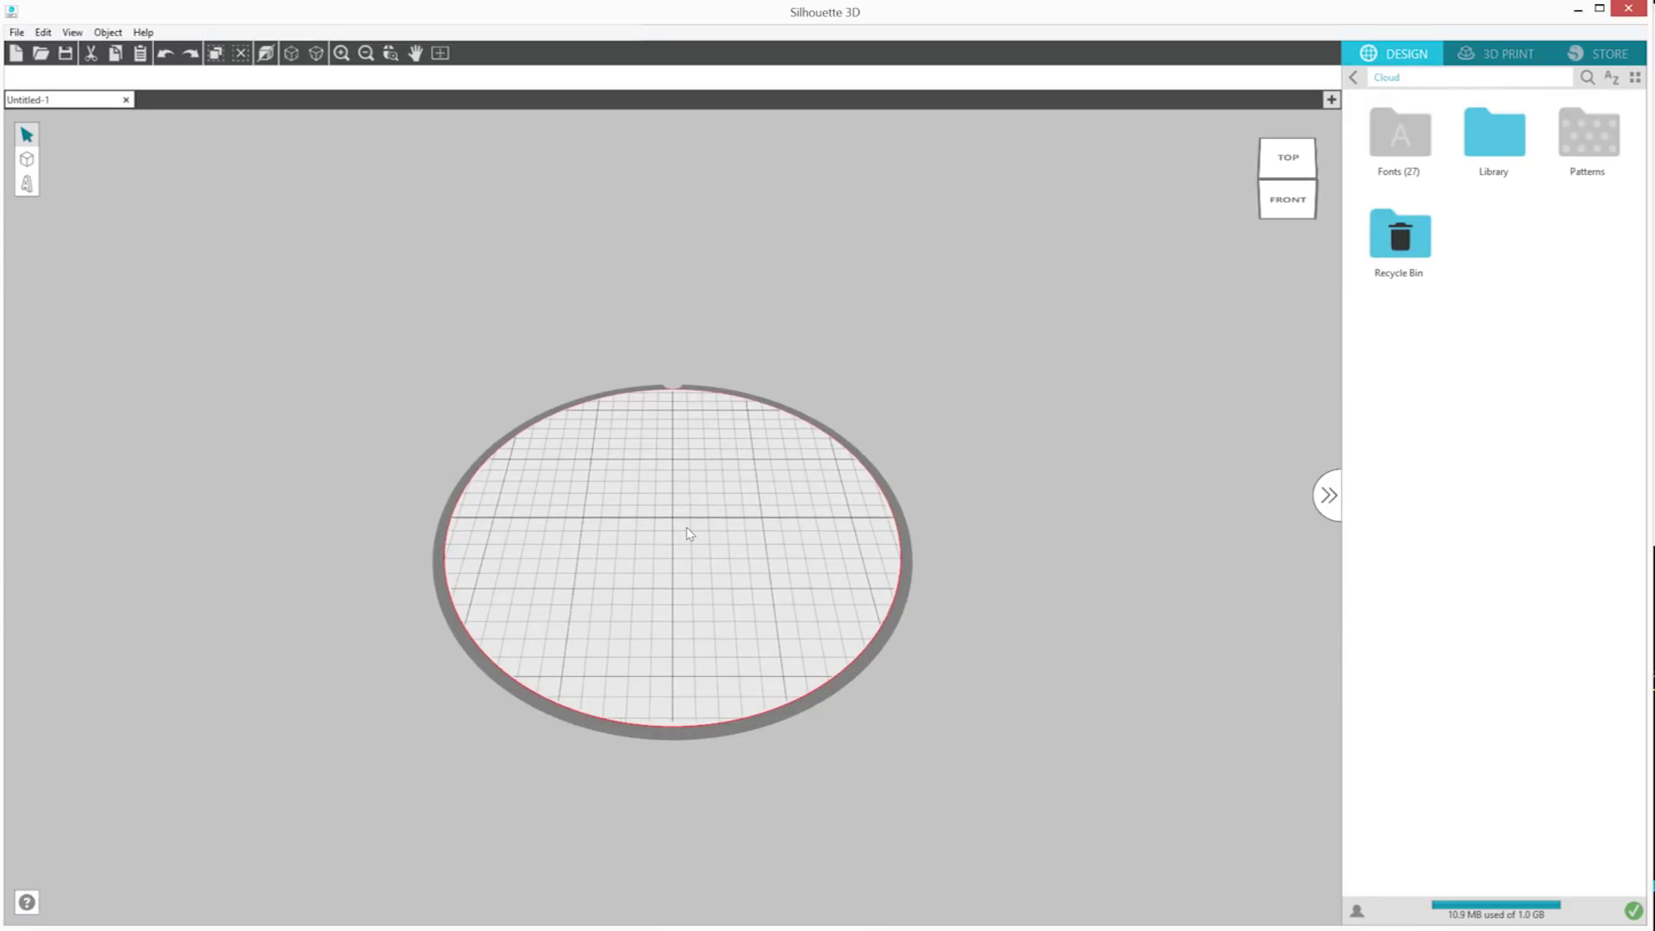
{"action": "mouse_move", "coordinate": [706, 646]}
{"action": "right_mouse_down"}
{"action": "mouse_move", "coordinate": [691, 622]}
{"action": "mouse_move", "coordinate": [702, 635]}
{"action": "right_mouse_up"}
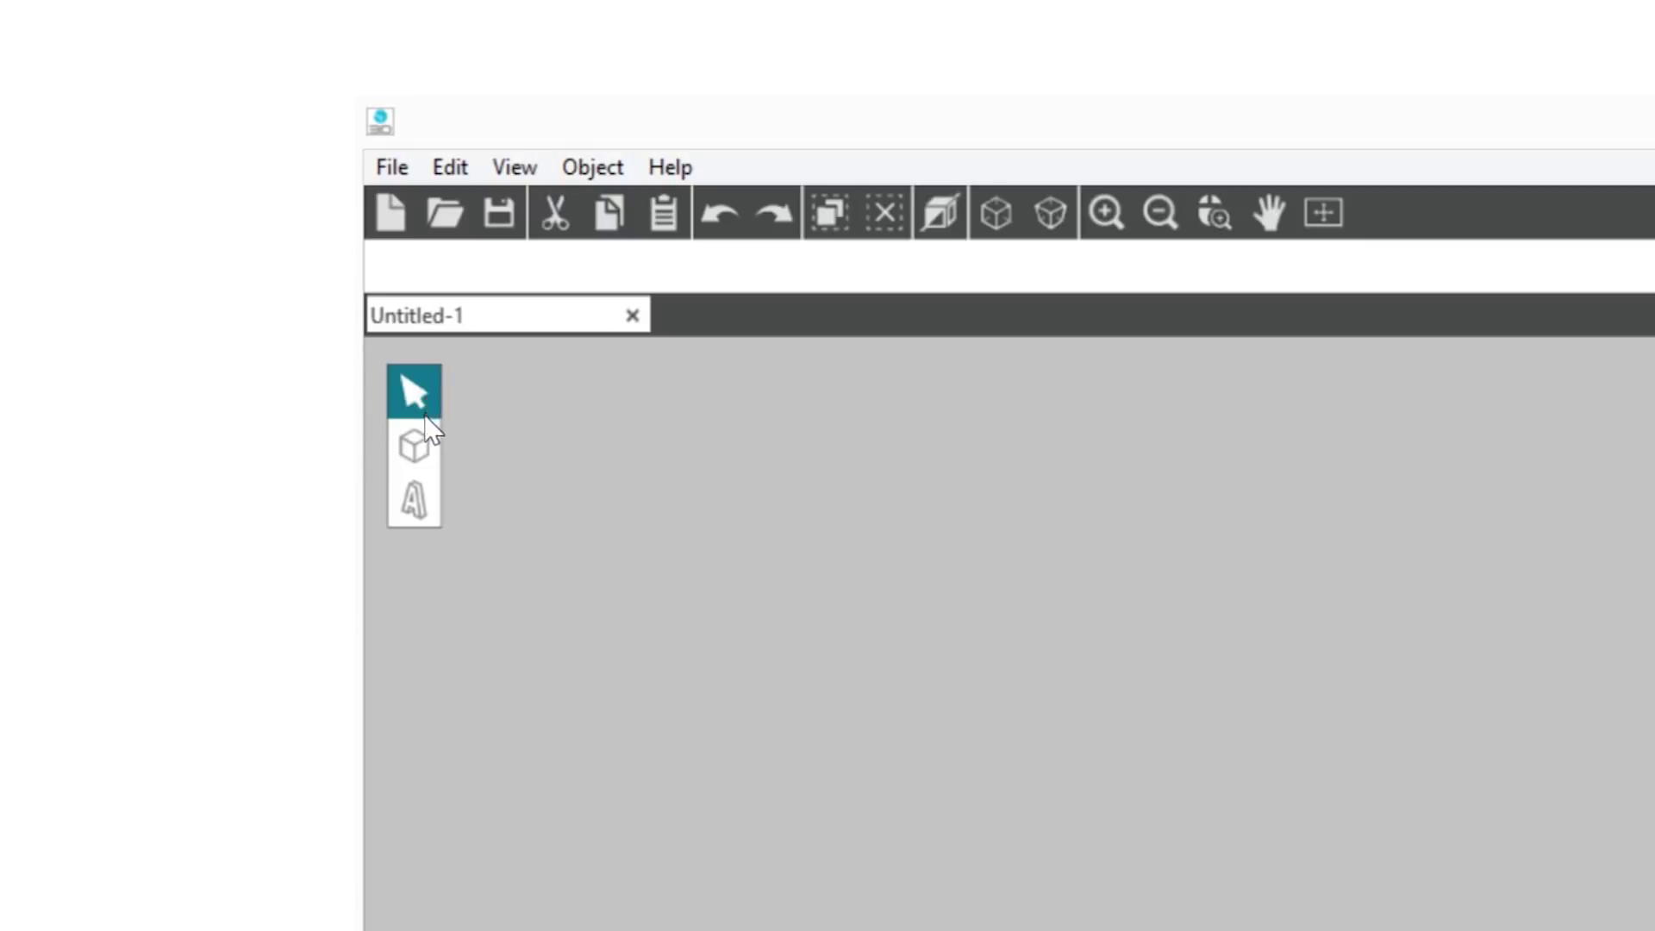
{"action": "left_click", "coordinate": [306, 358]}
{"action": "mouse_move", "coordinate": [425, 439]}
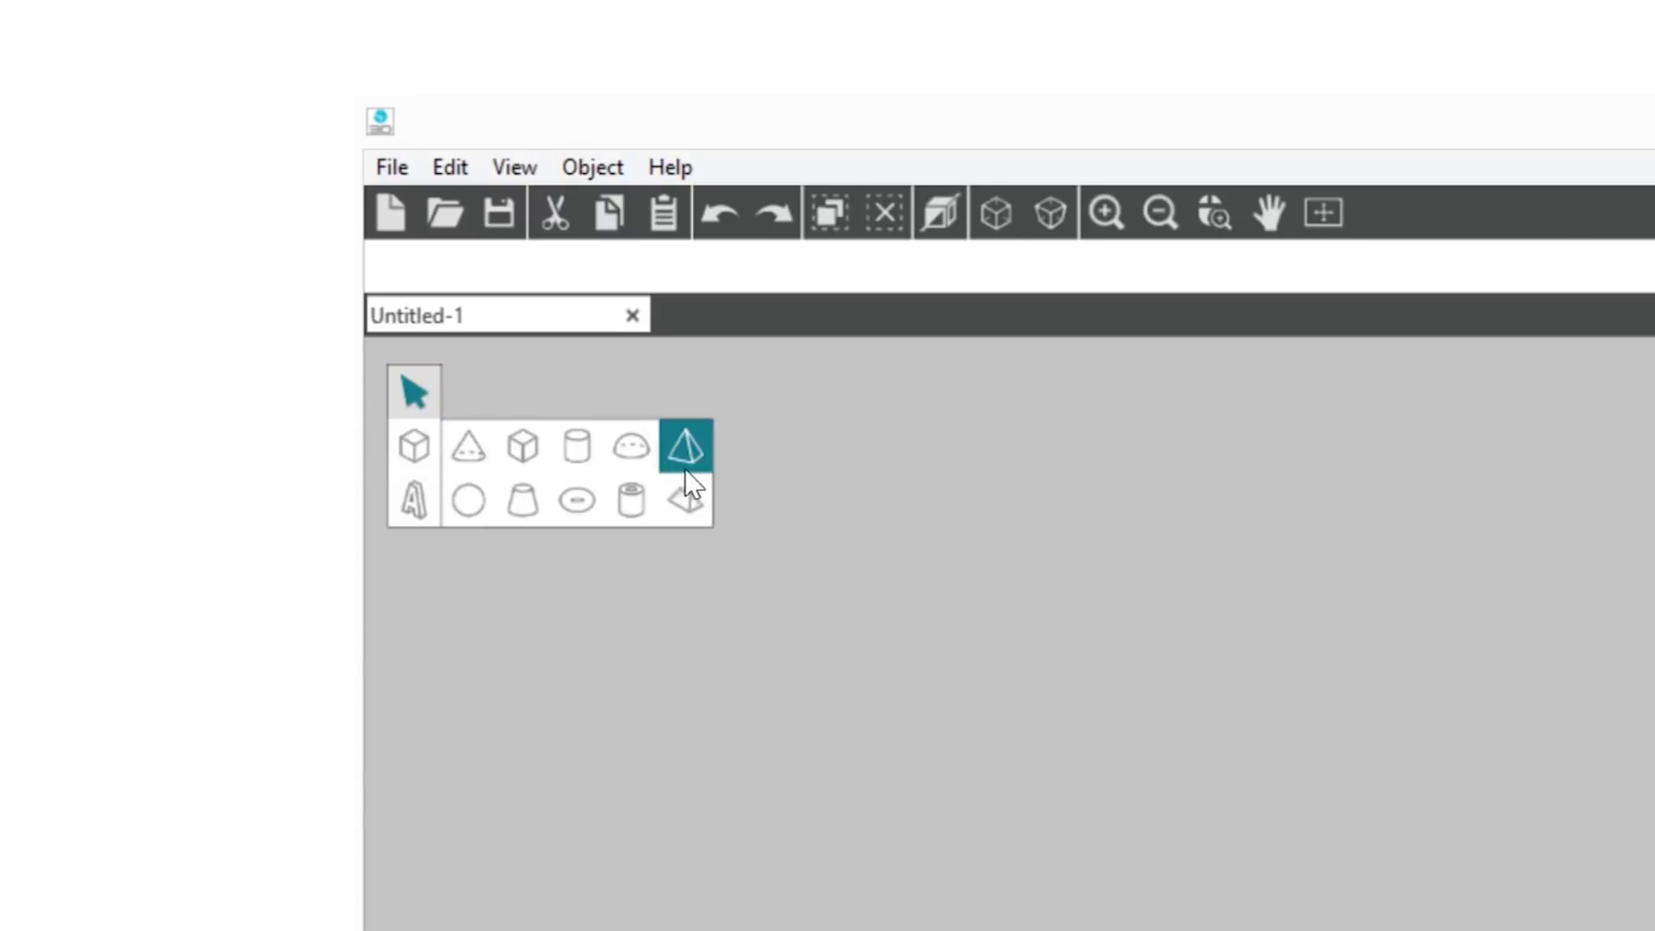
{"action": "left_click", "coordinate": [412, 436]}
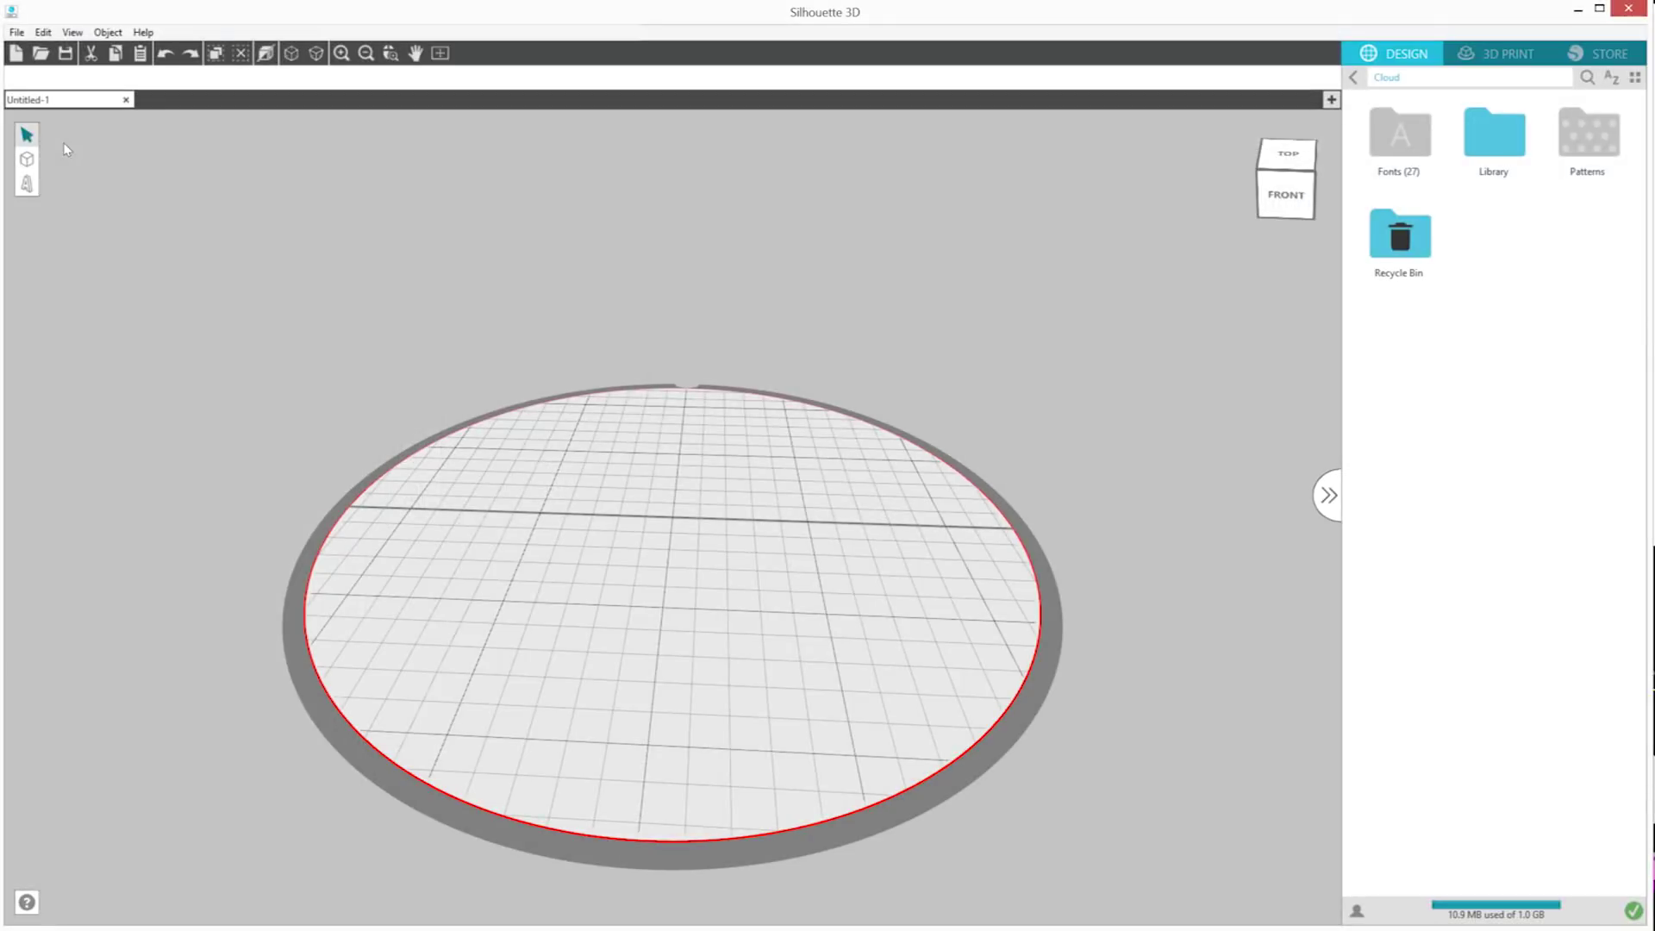
{"action": "left_click", "coordinate": [16, 33]}
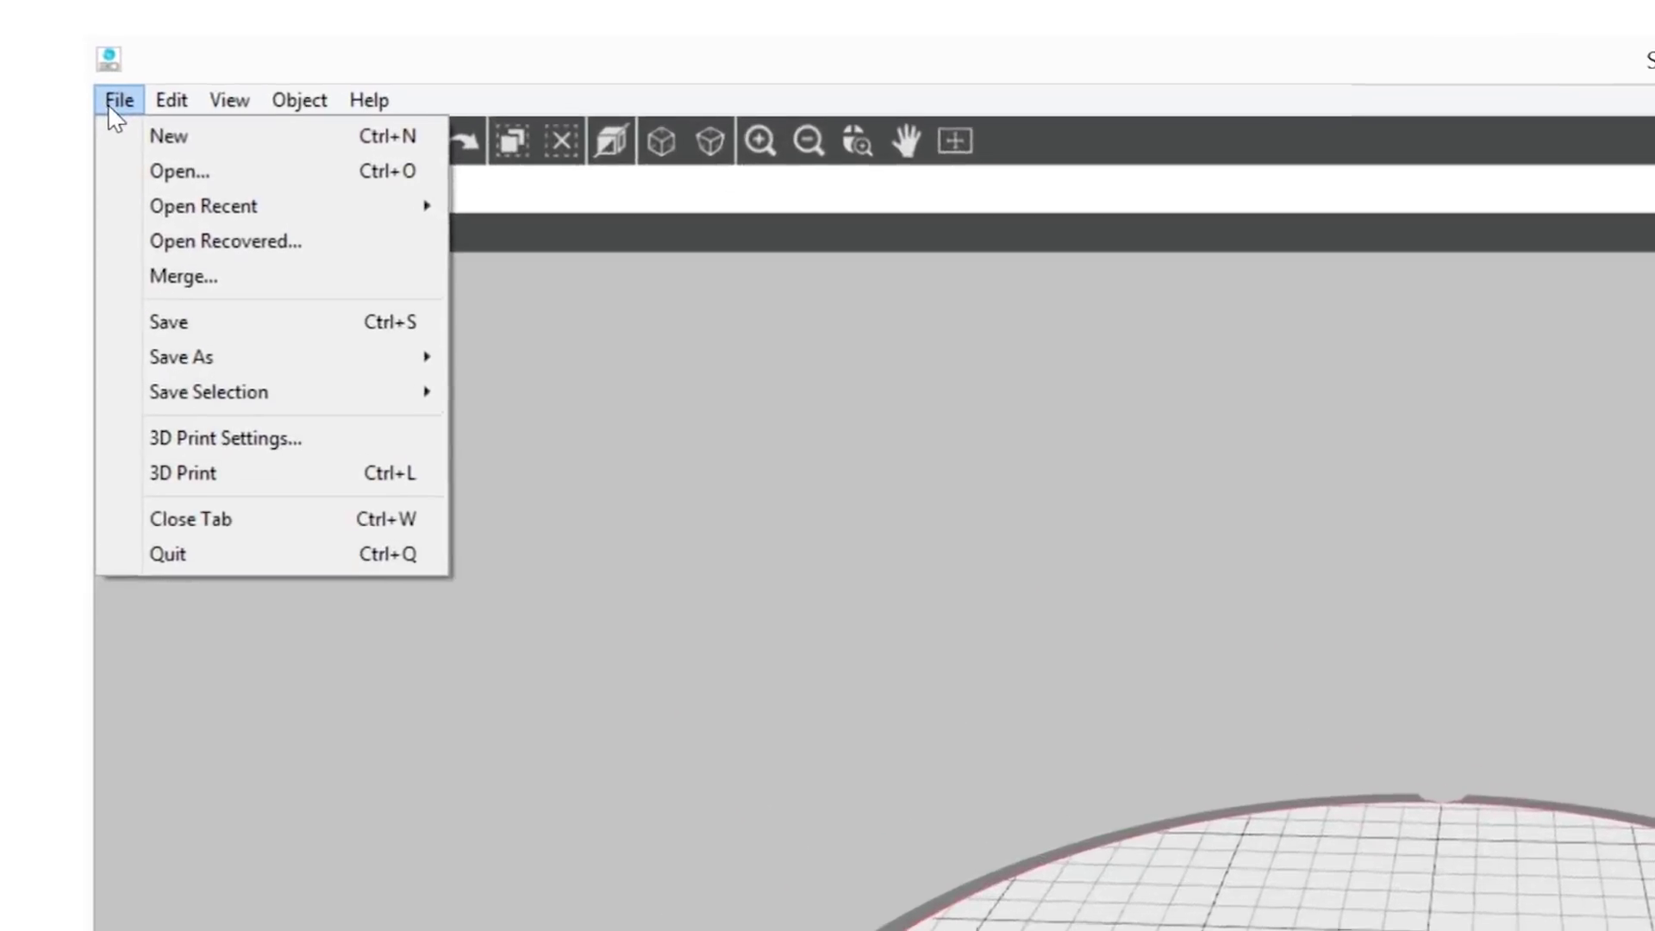
{"action": "mouse_move", "coordinate": [203, 100]}
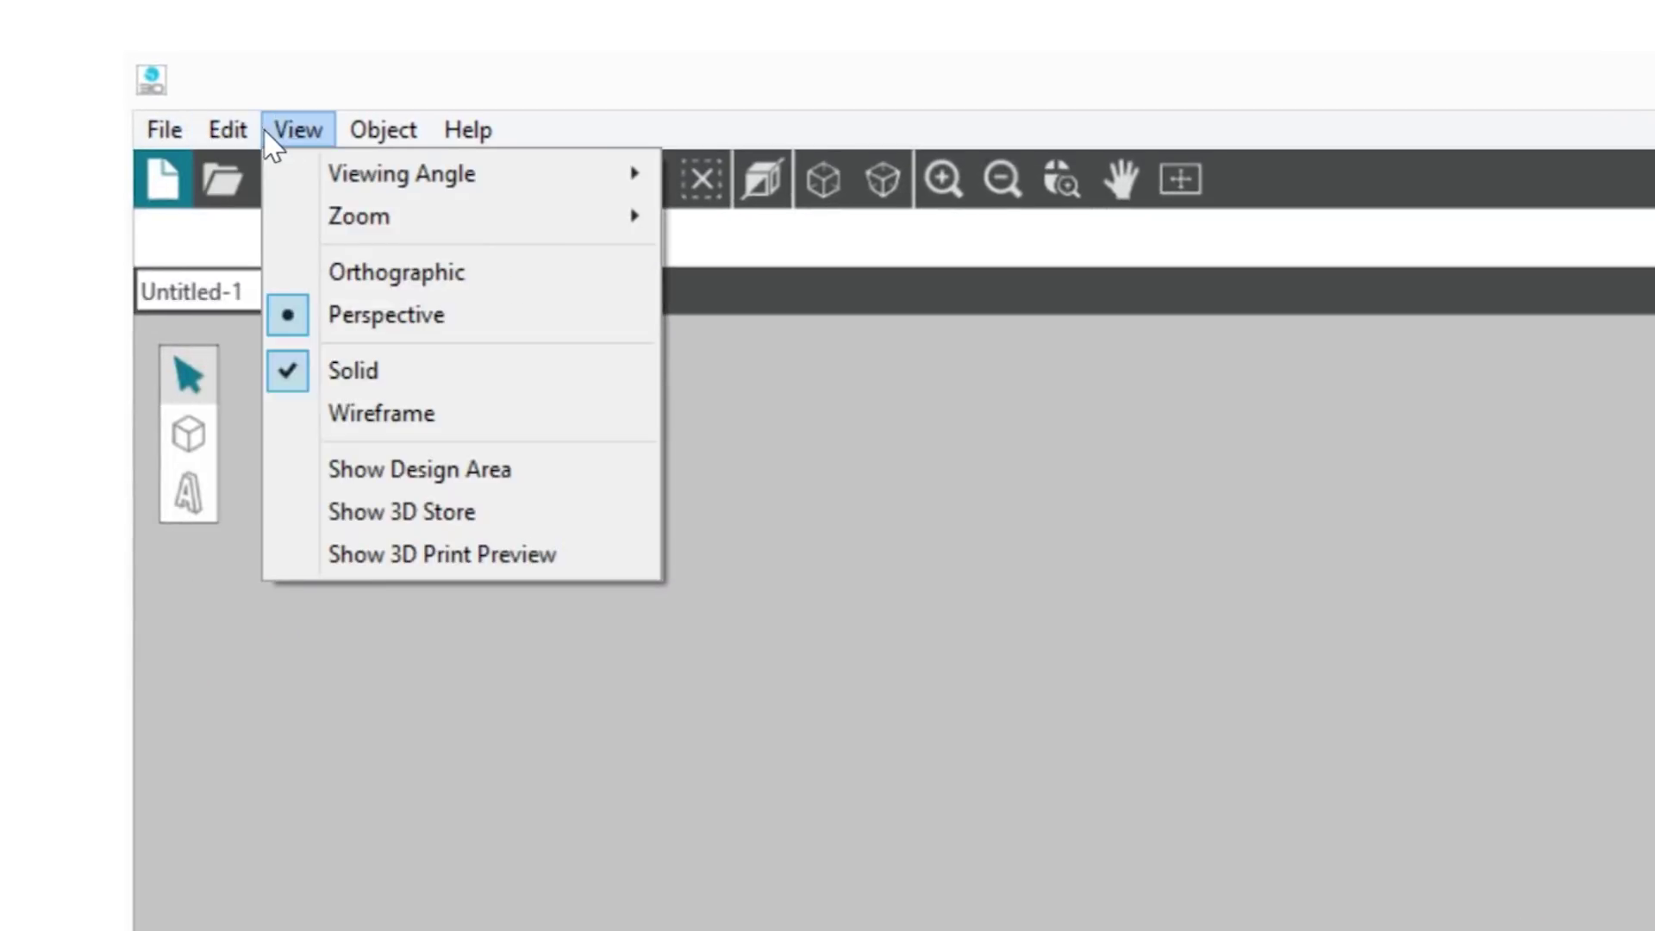
{"action": "mouse_move", "coordinate": [362, 138]}
{"action": "mouse_move", "coordinate": [461, 137]}
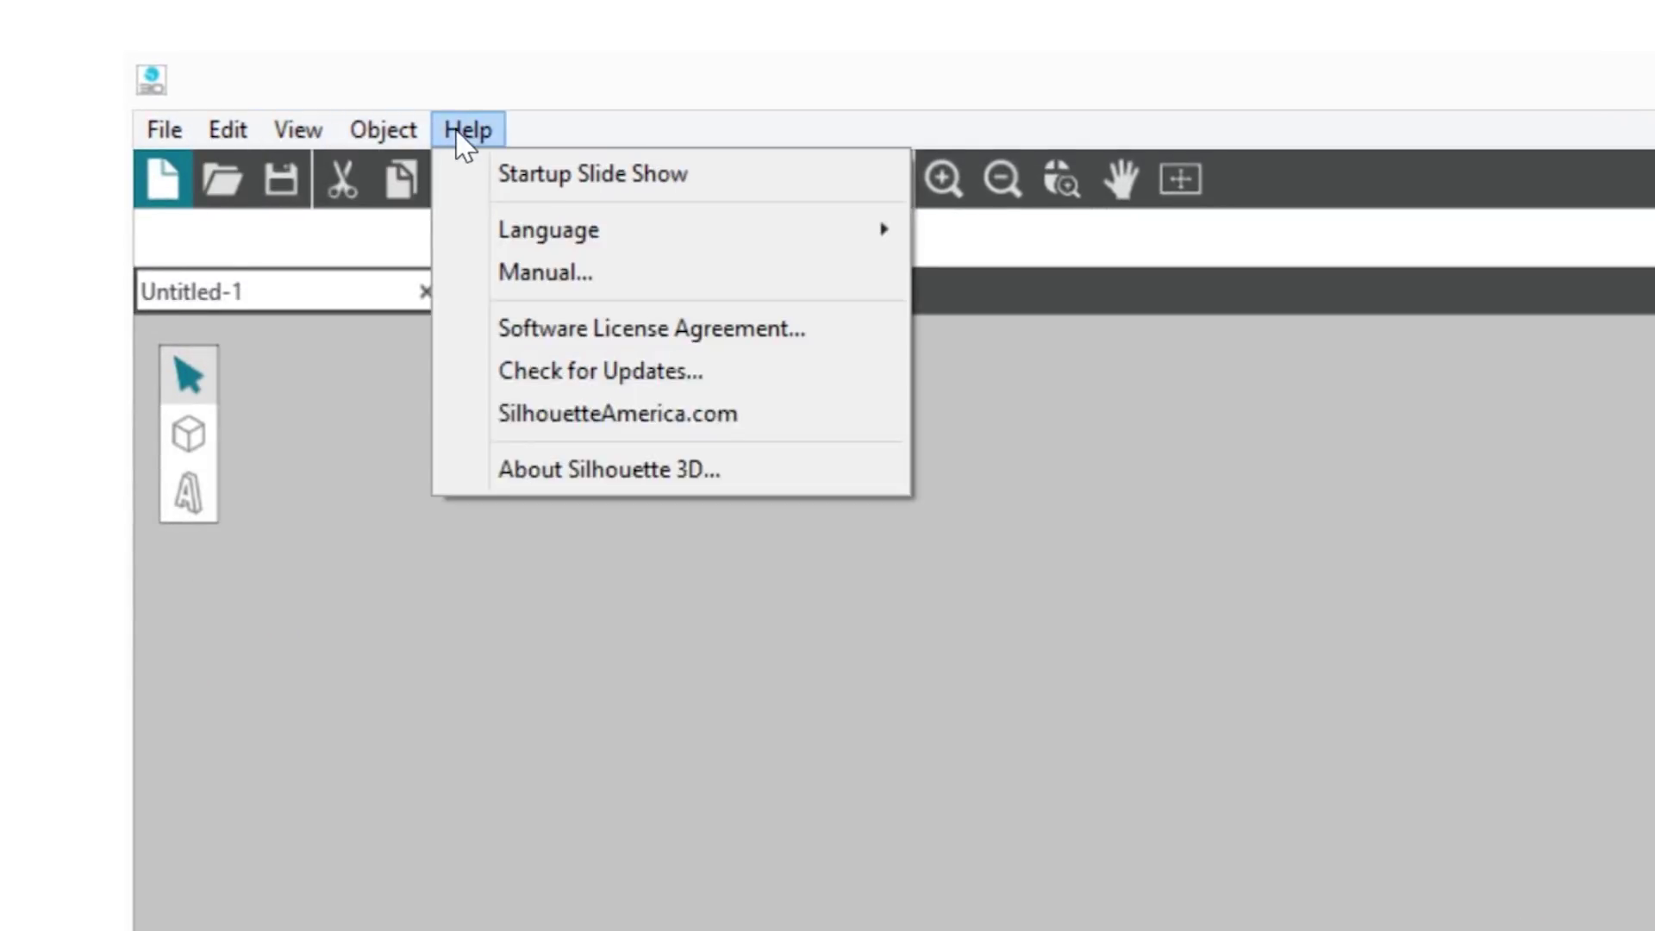
{"action": "left_click", "coordinate": [349, 512]}
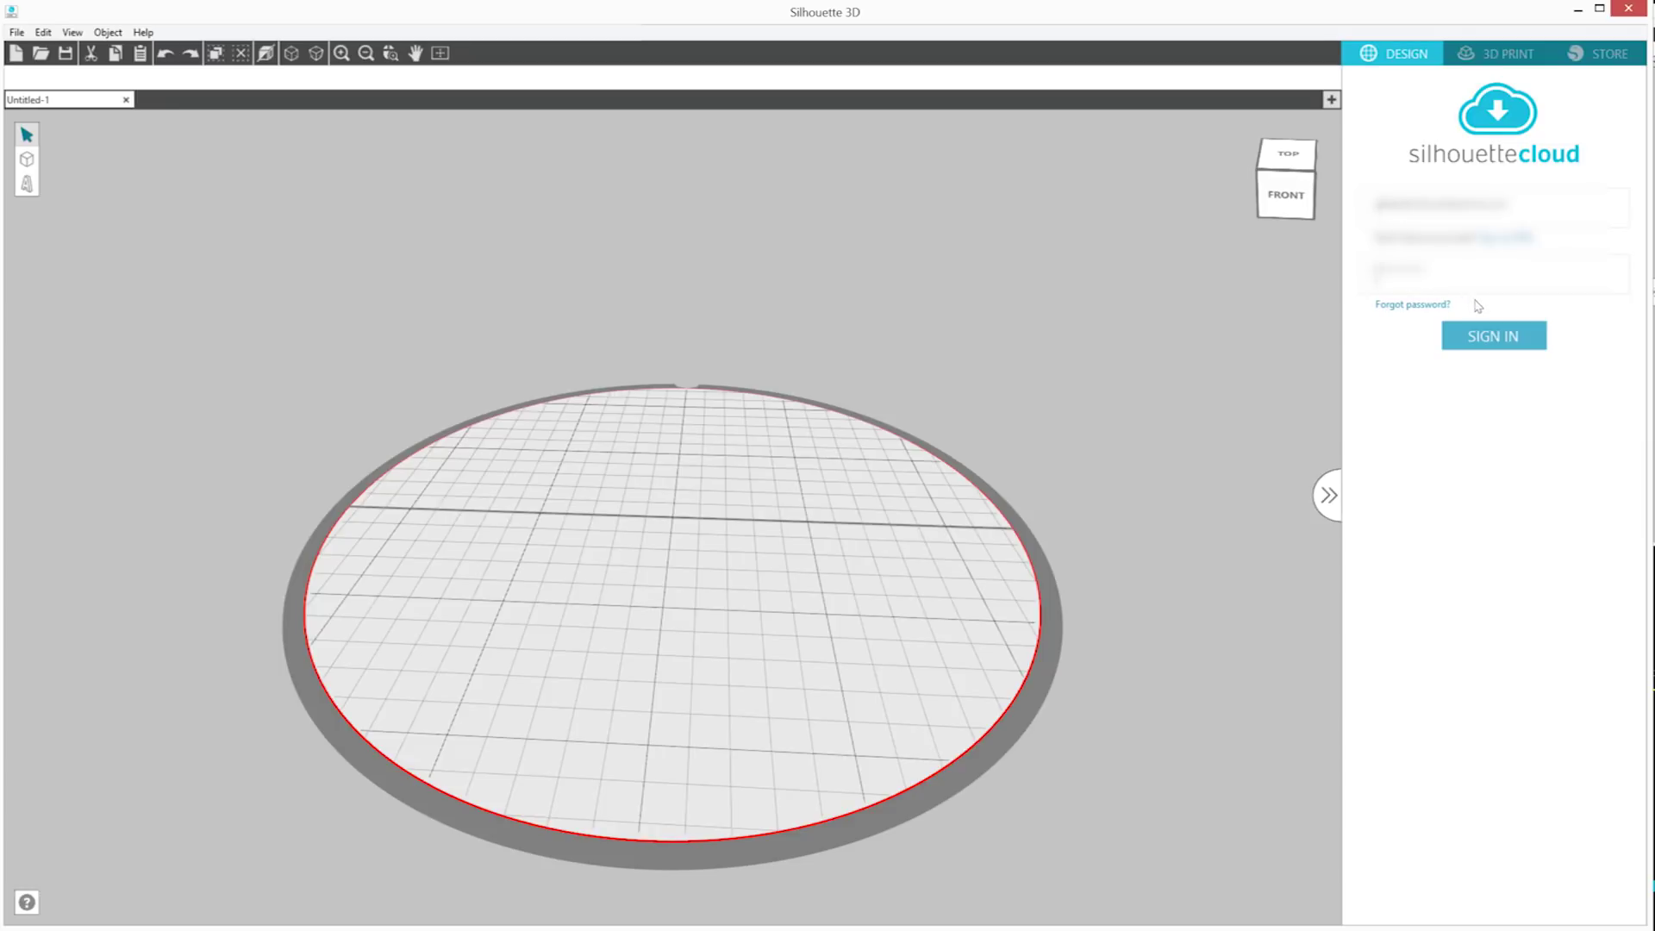
Step: Sign in to Silhouette Cloud and open the Alta folder inside the library's Free with Machine folder
{"action": "left_click", "coordinate": [1501, 345]}
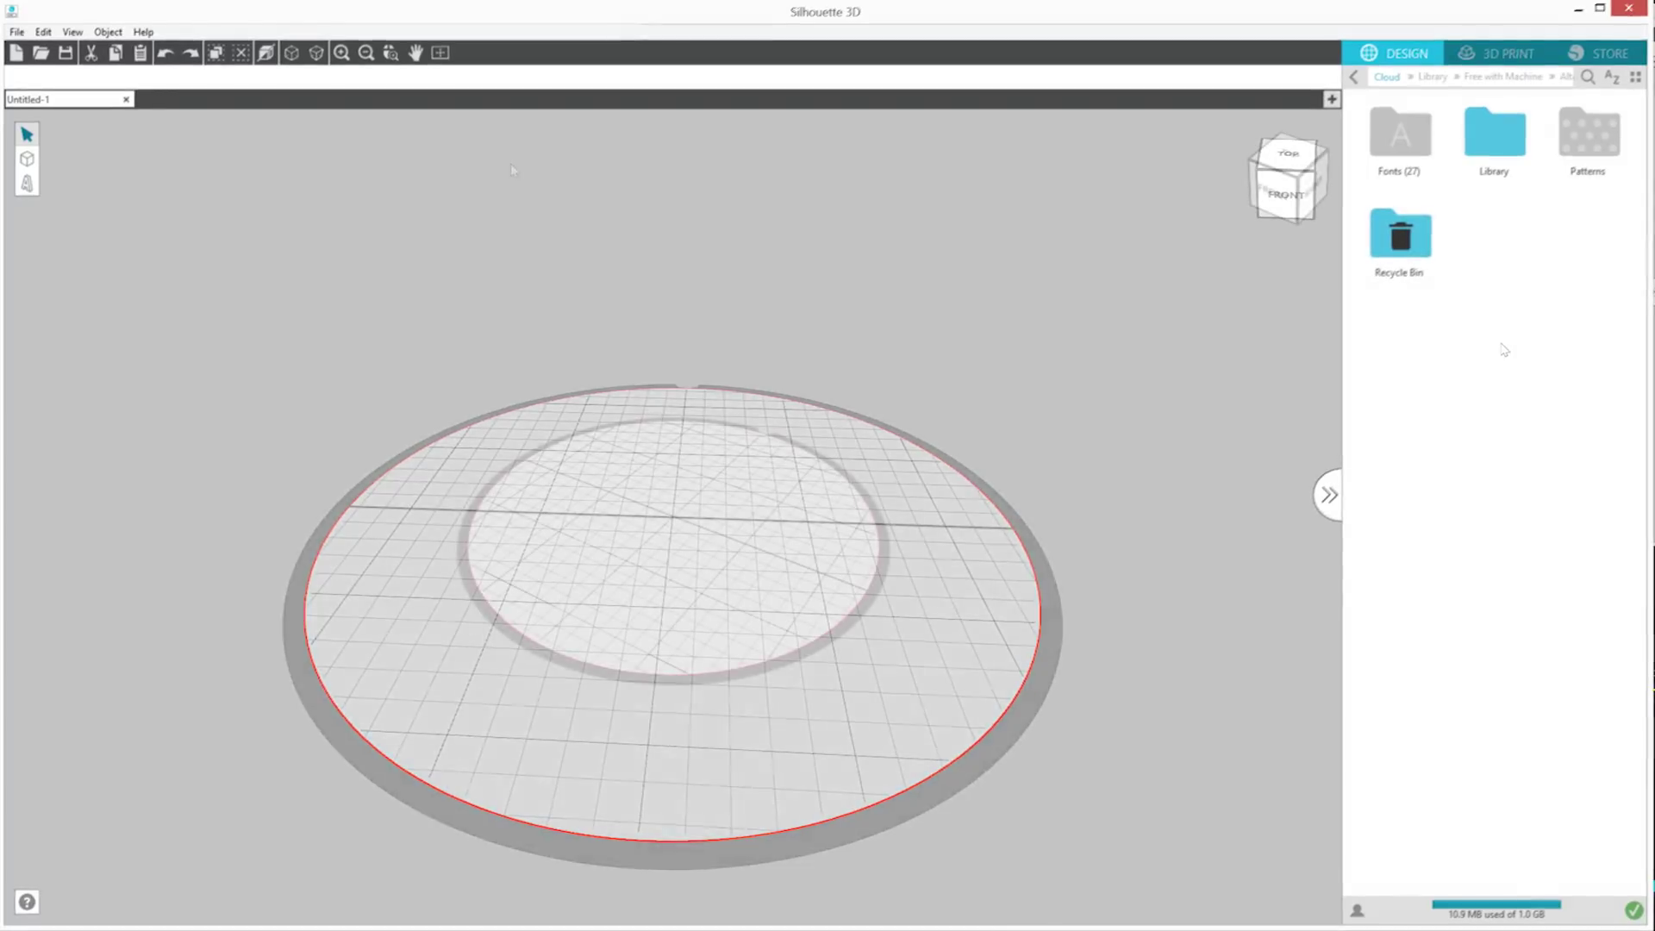
{"action": "double_click", "coordinate": [1474, 143]}
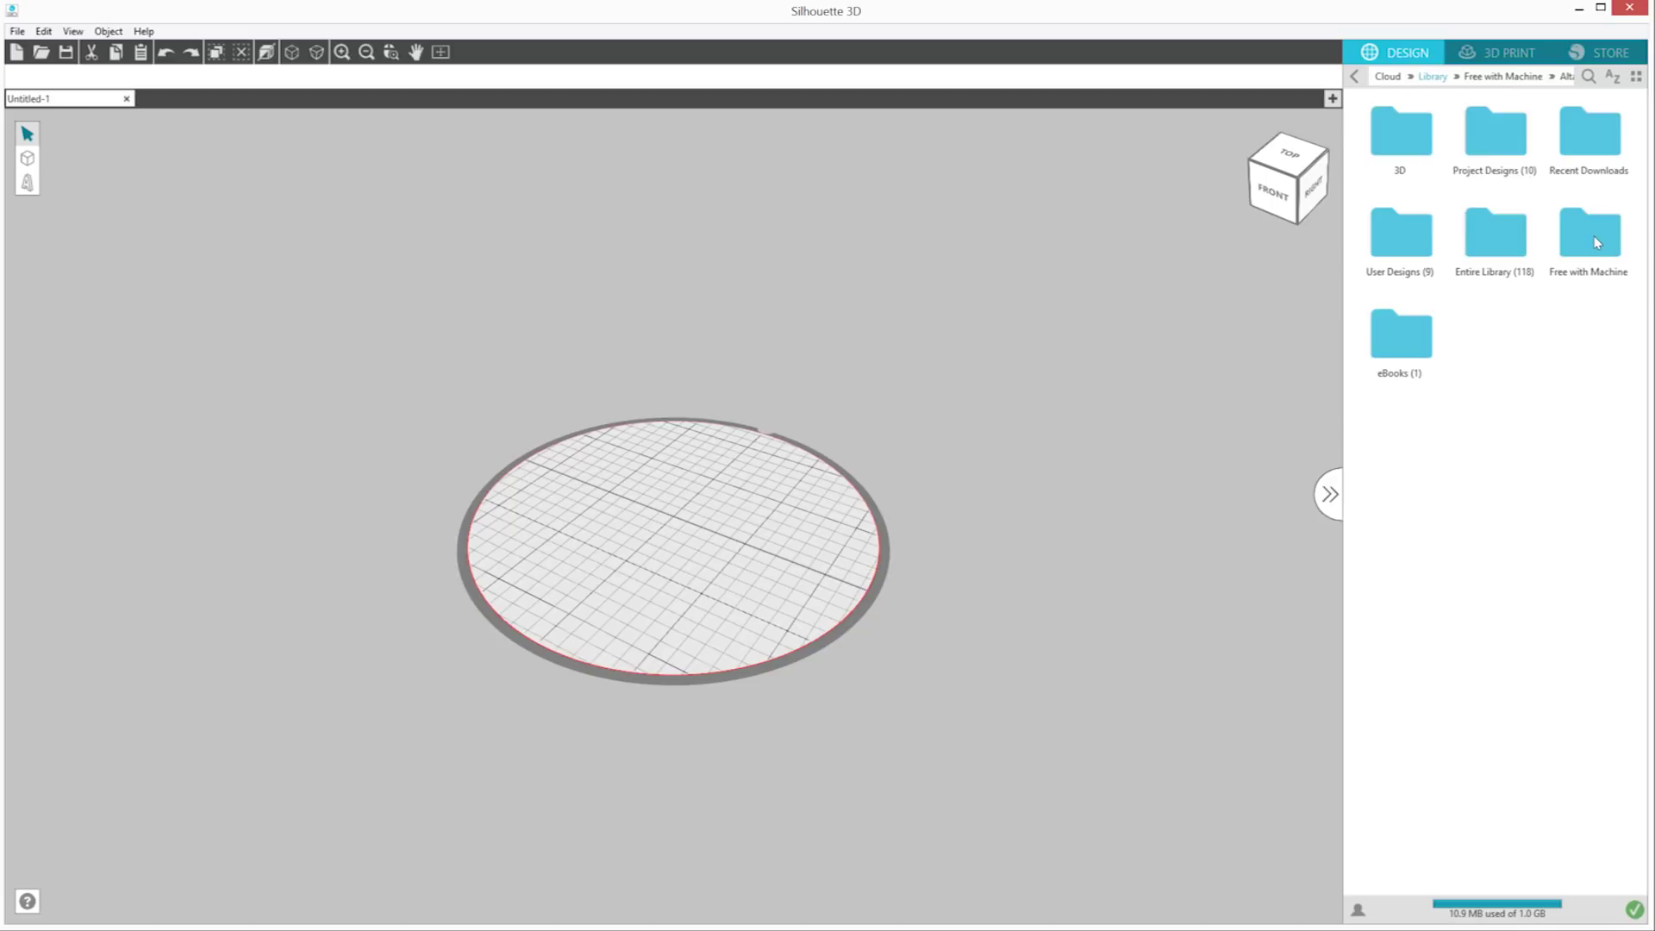
{"action": "double_click", "coordinate": [1594, 237]}
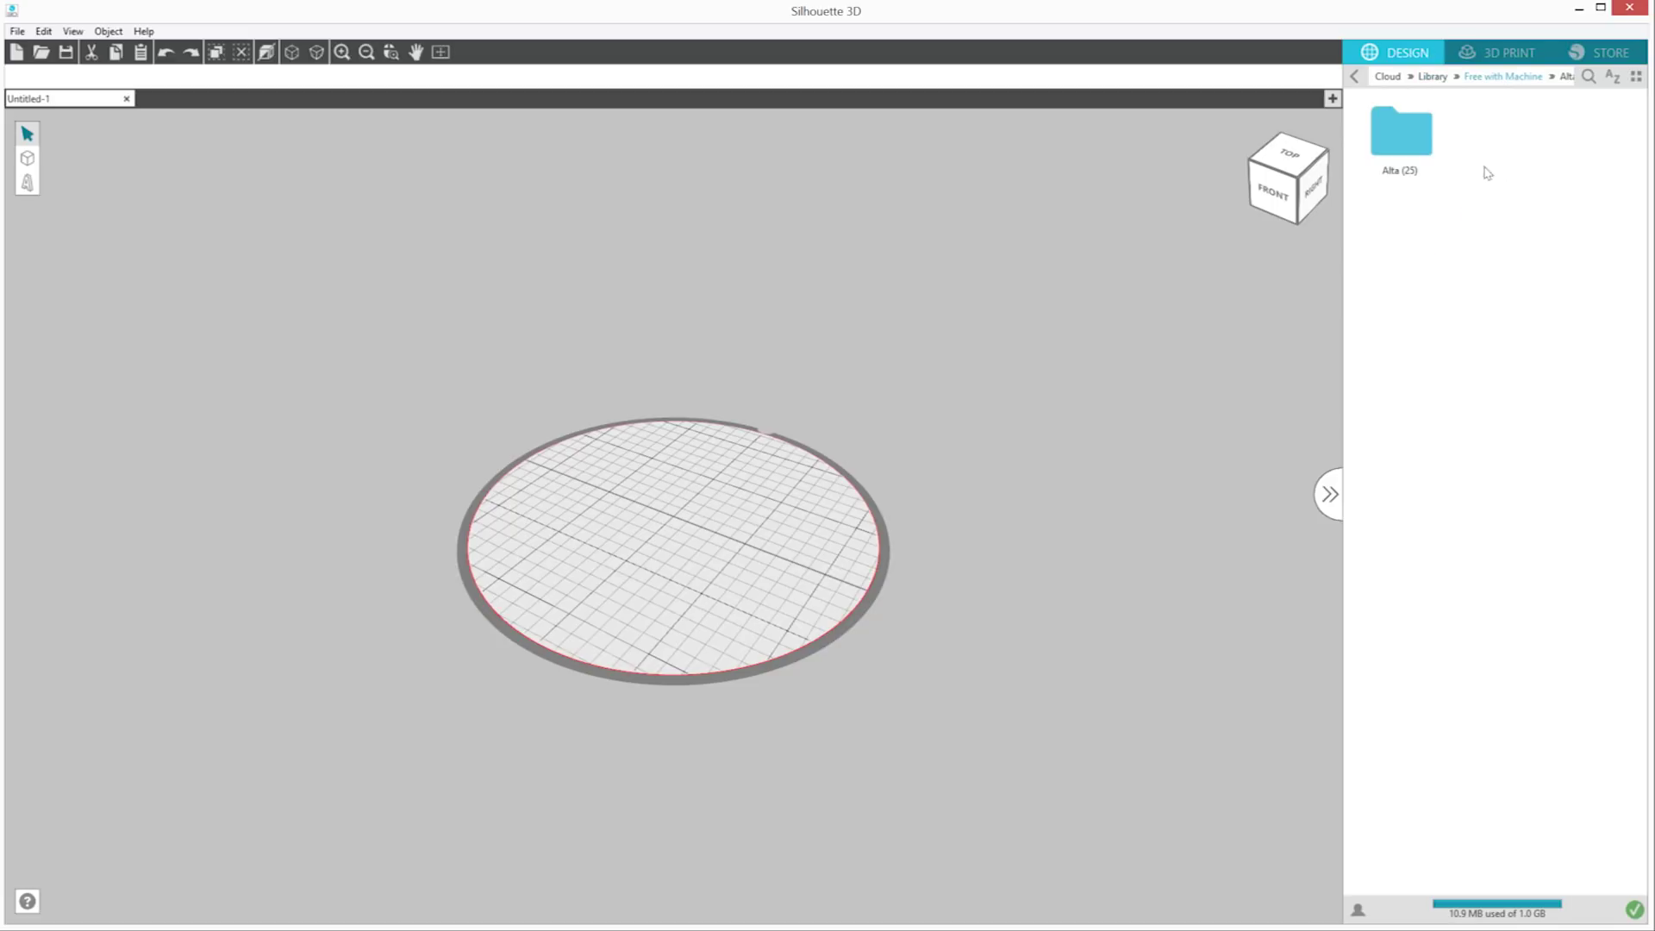
{"action": "double_click", "coordinate": [1411, 136]}
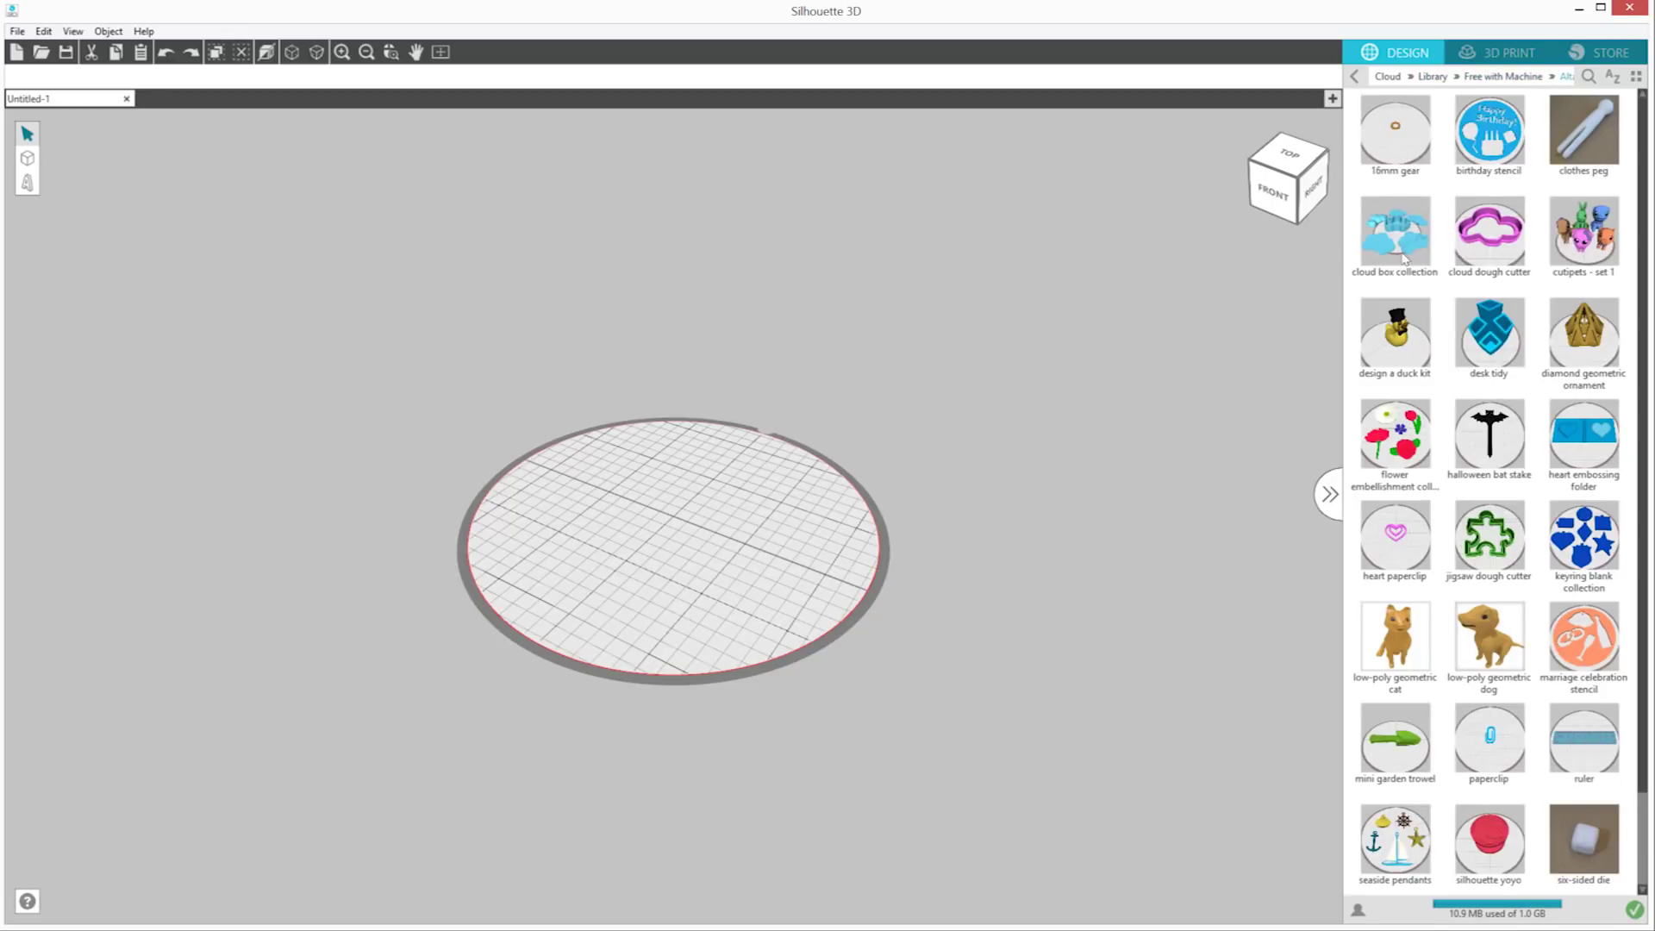
Step: Place the low-poly geometric cat from the Alta folder on the print bed and view it from another angle
{"action": "left_click_drag", "start_coordinate": [1399, 657], "coordinate": [658, 535]}
{"action": "left_click", "coordinate": [980, 544]}
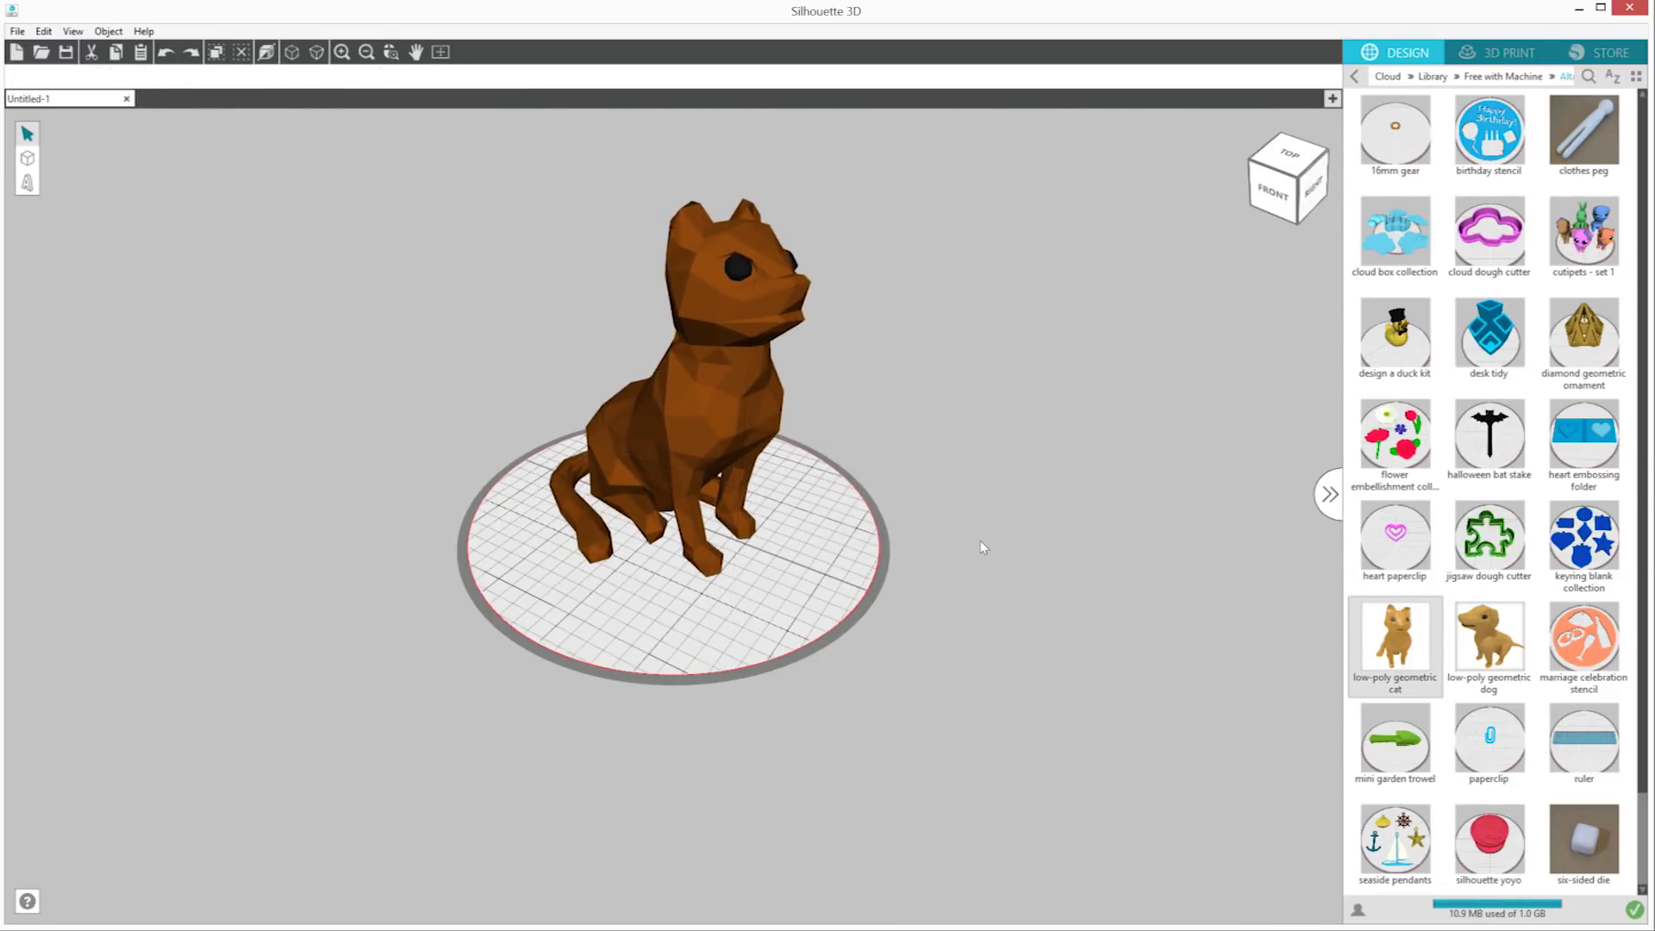
{"action": "right_click_drag", "start_coordinate": [1078, 508], "coordinate": [960, 505]}
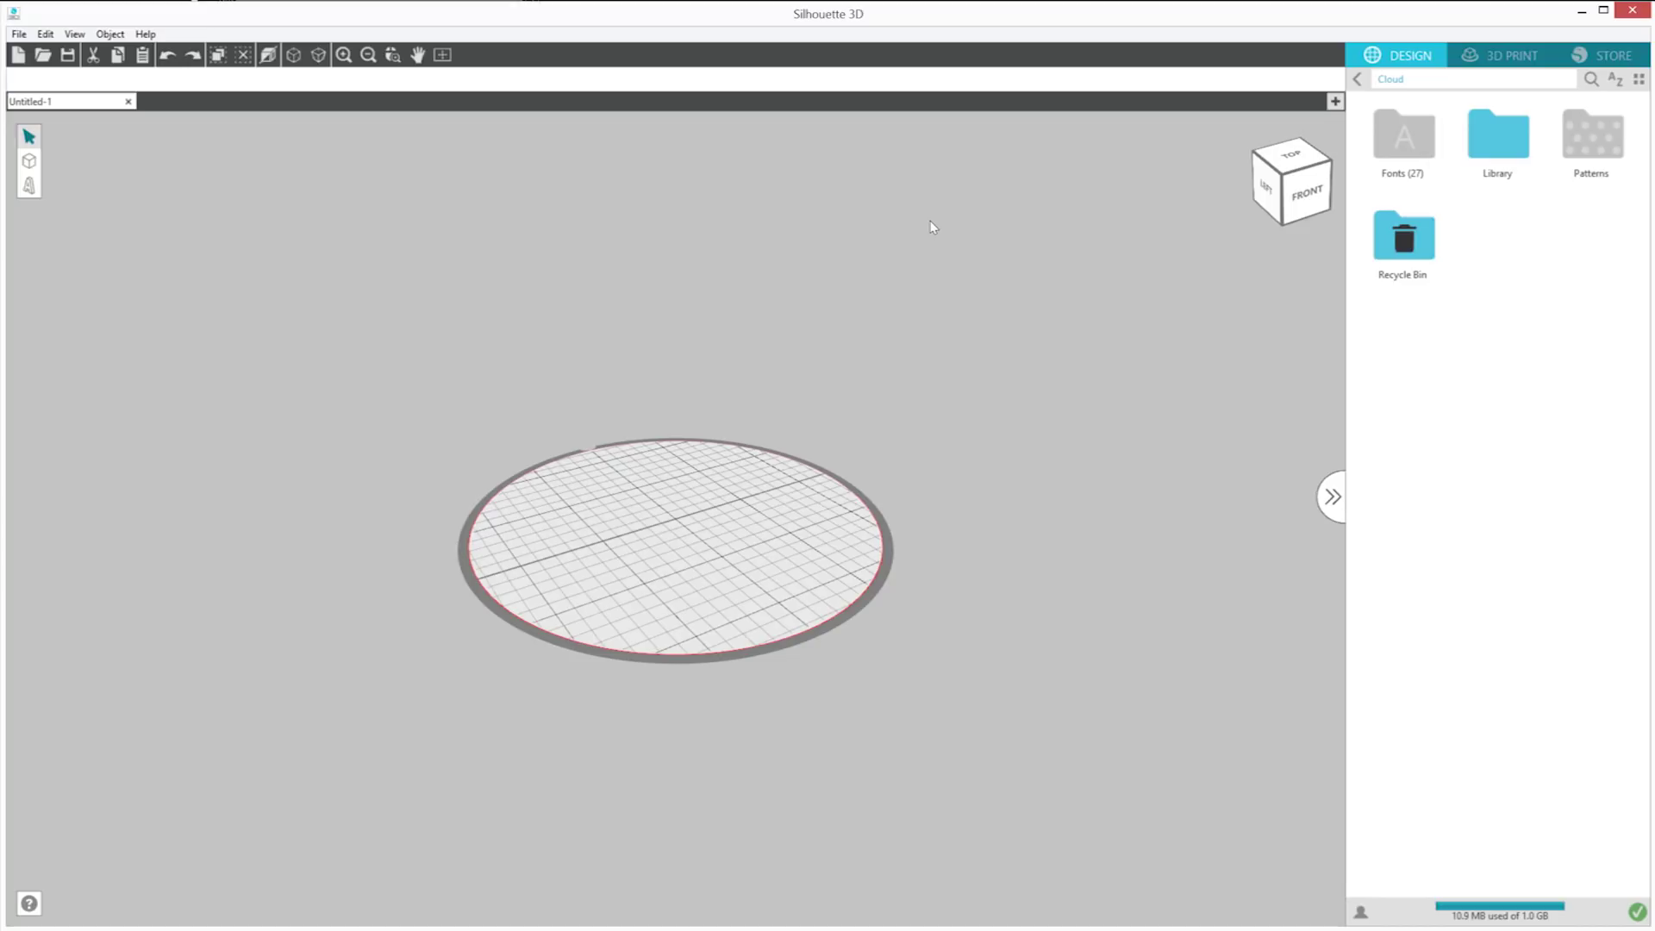
Step: Add a cube shape to the middle of the empty print bed and select it for editing
{"action": "mouse_move", "coordinate": [30, 163]}
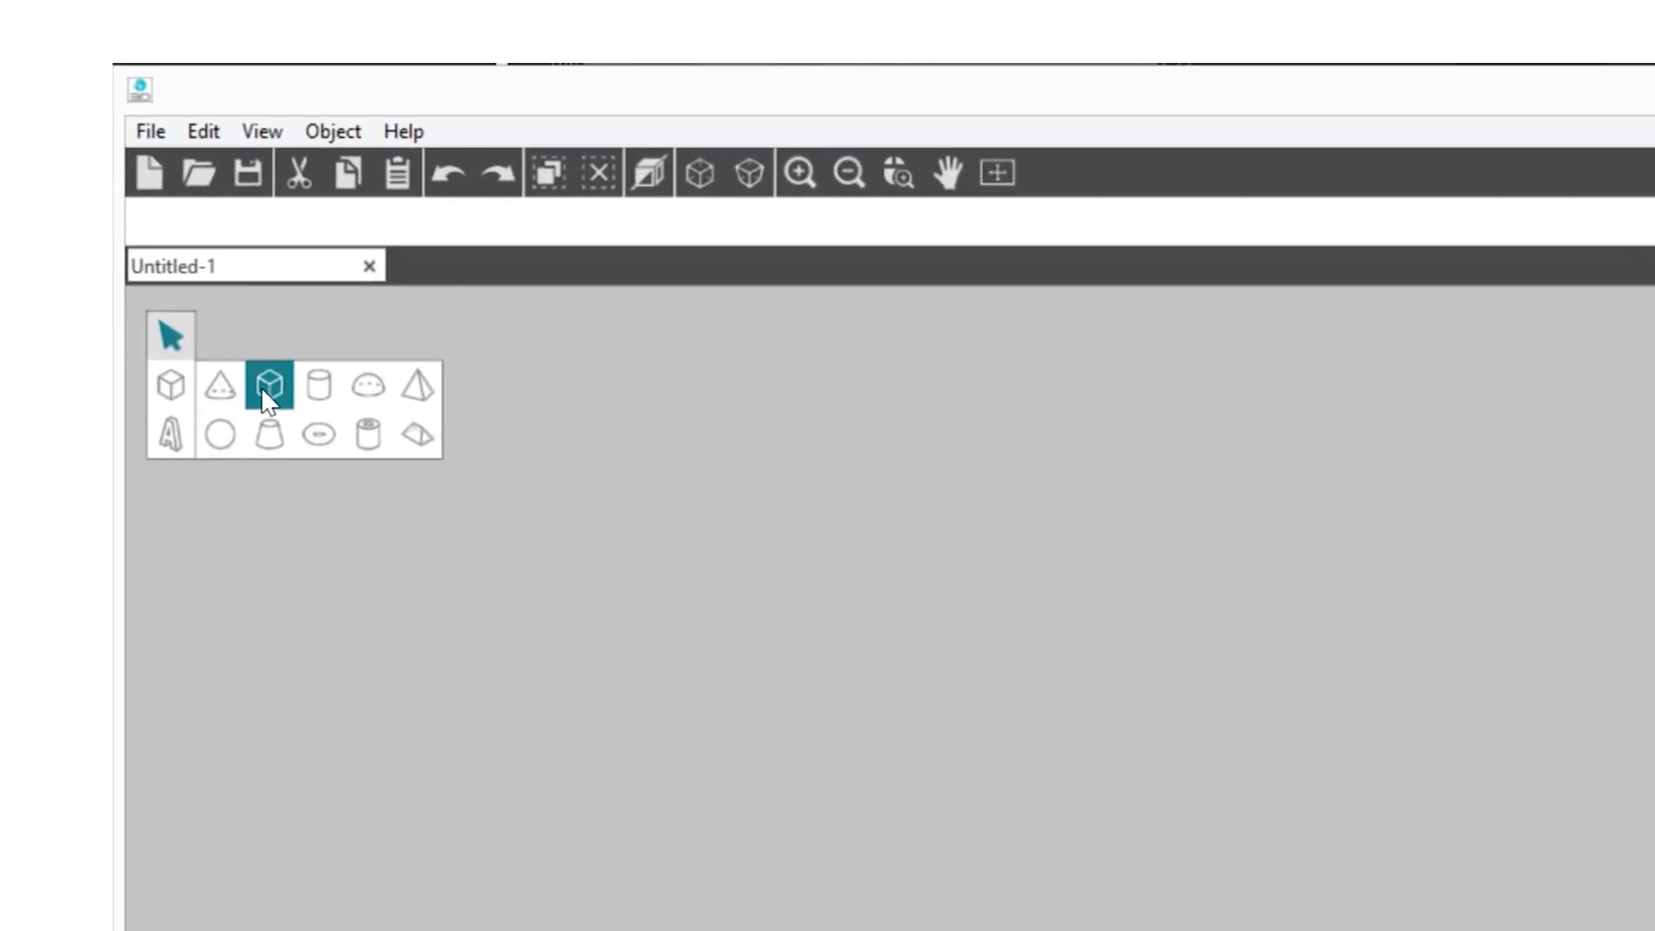
{"action": "left_click", "coordinate": [263, 387]}
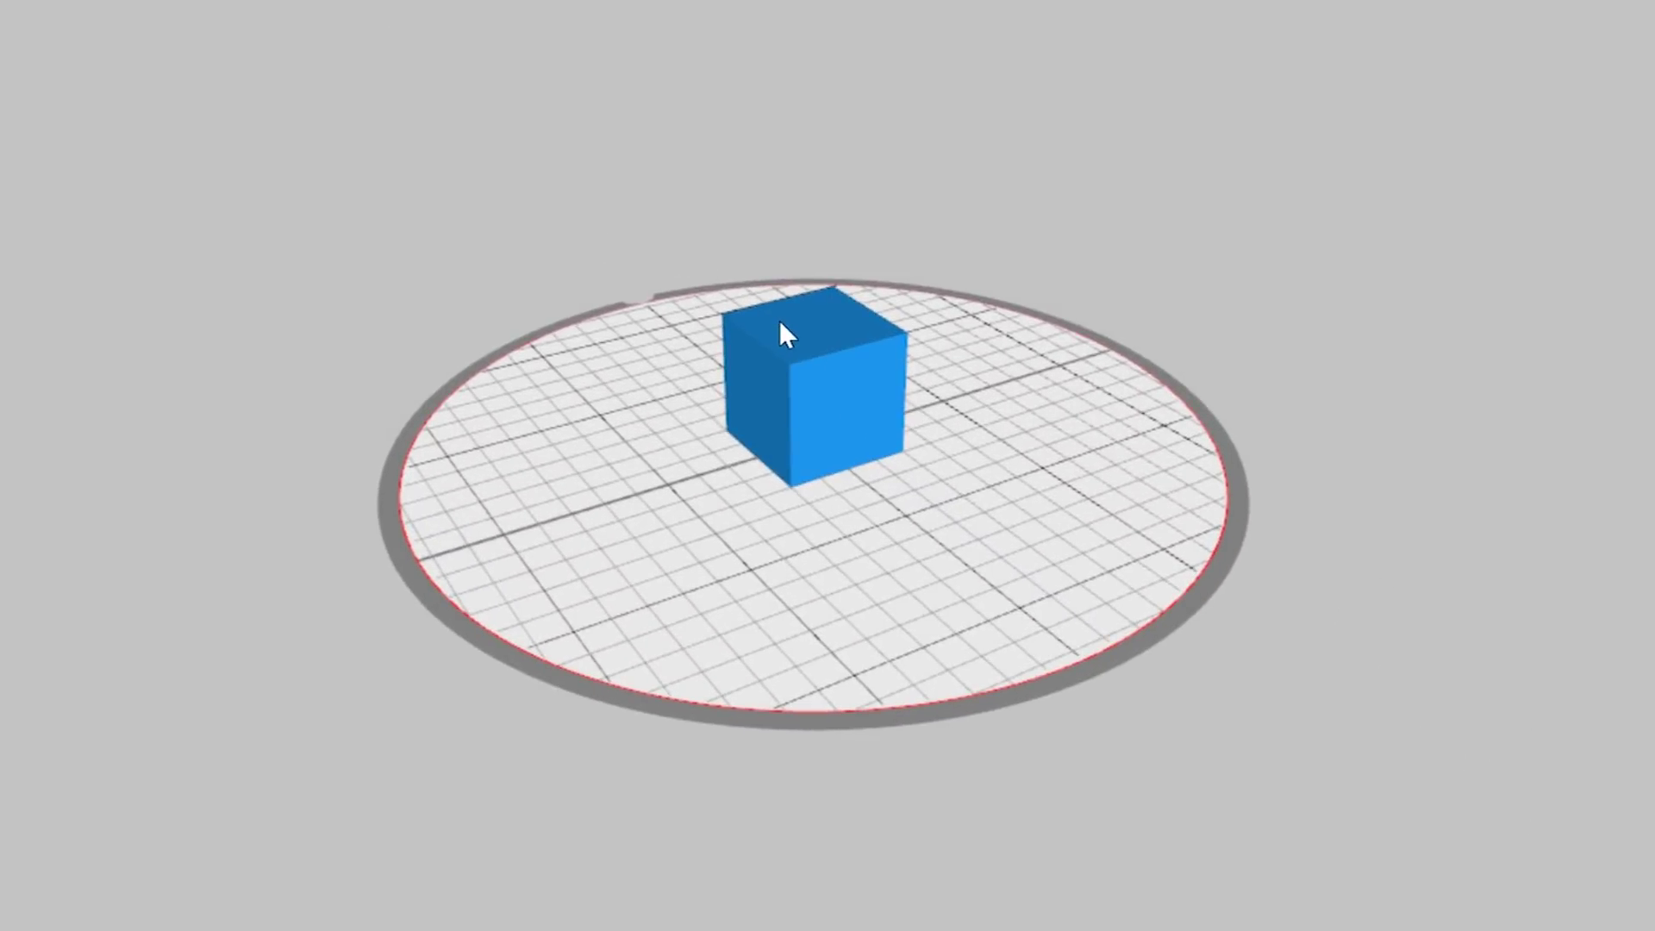
{"action": "left_click", "coordinate": [780, 324]}
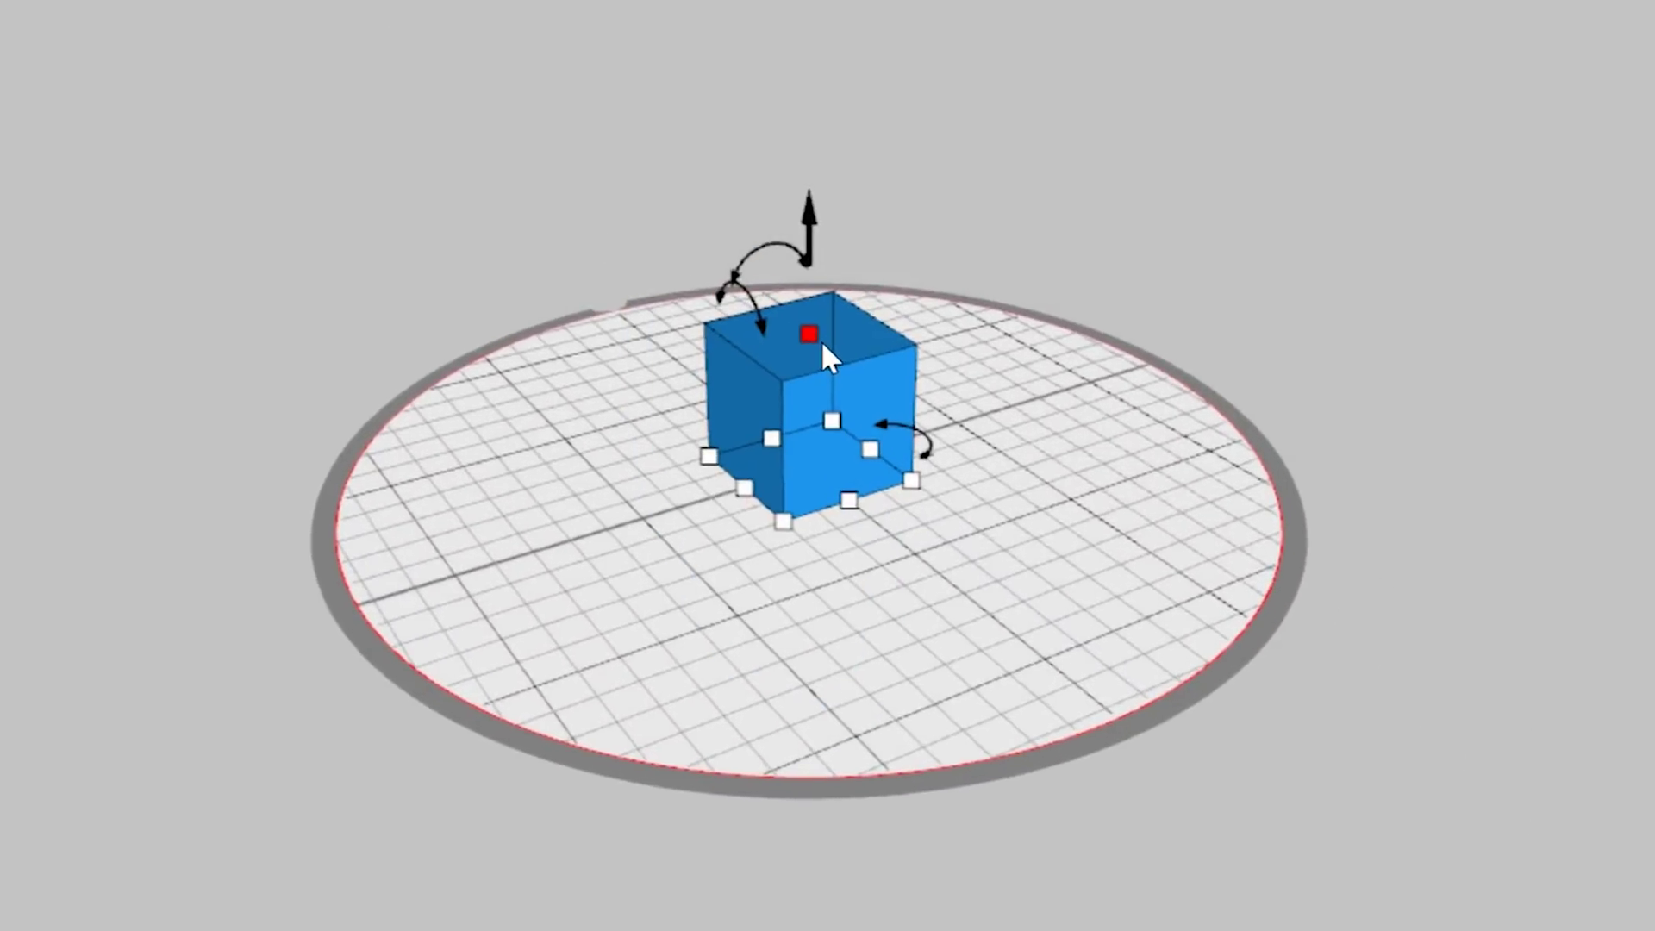
Step: Stretch the cube much taller and lower it again, and scale the whole cube up slightly from its front base corner
{"action": "left_click_drag", "start_coordinate": [817, 324], "coordinate": [800, 64]}
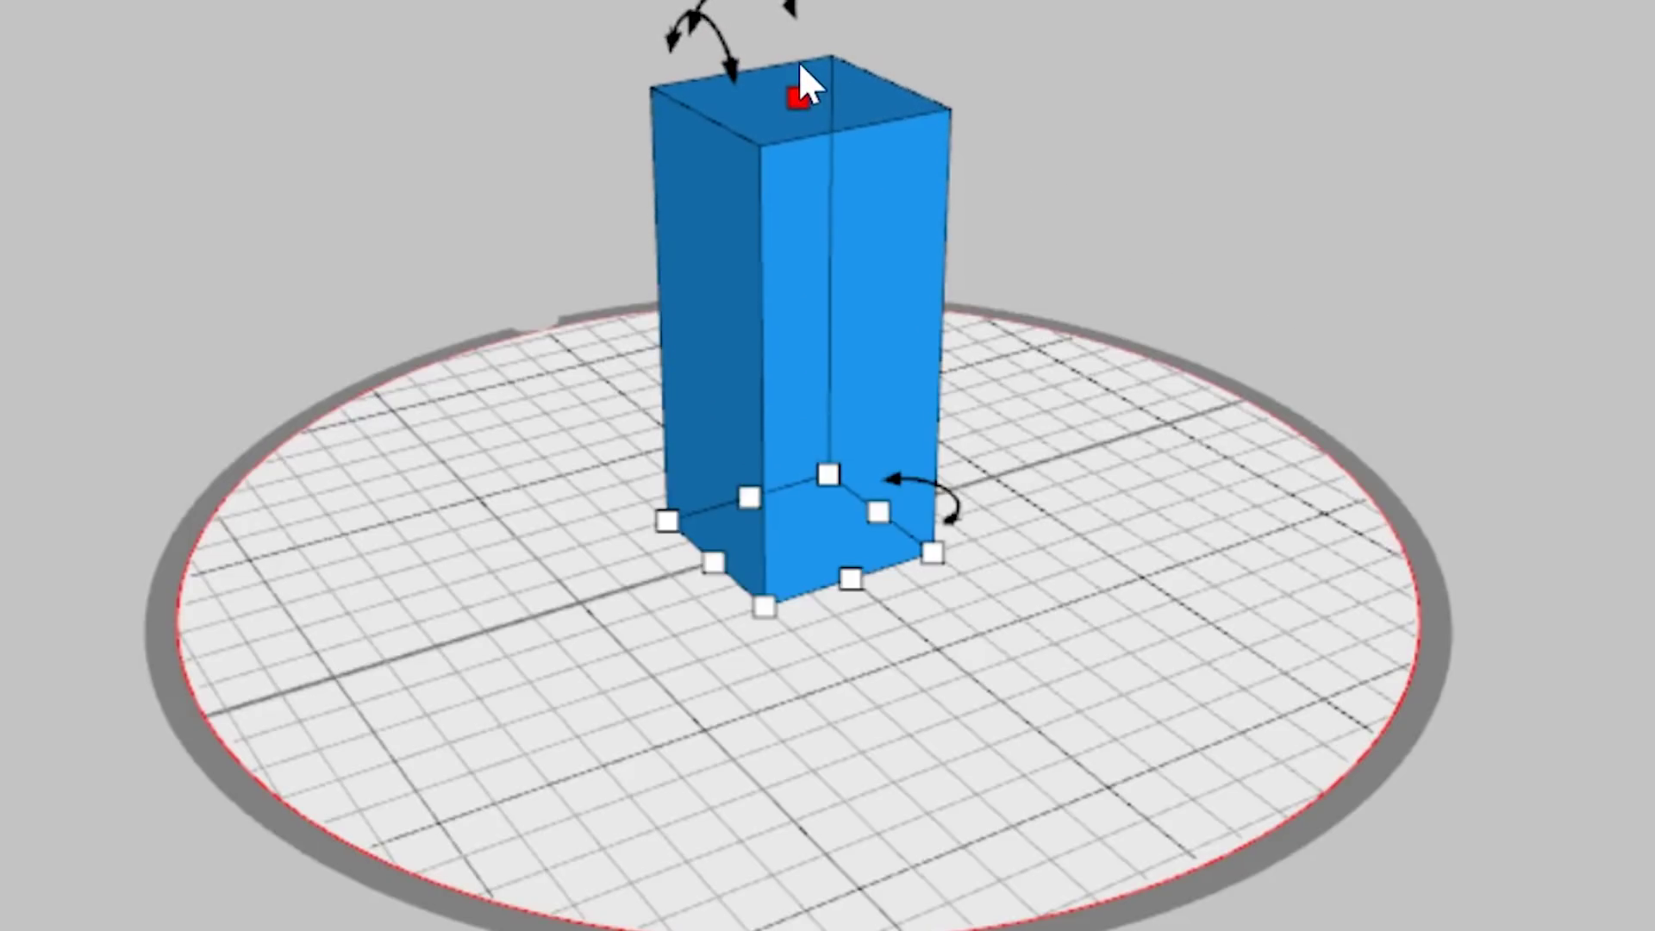
{"action": "left_click_drag", "start_coordinate": [801, 94], "coordinate": [792, 379]}
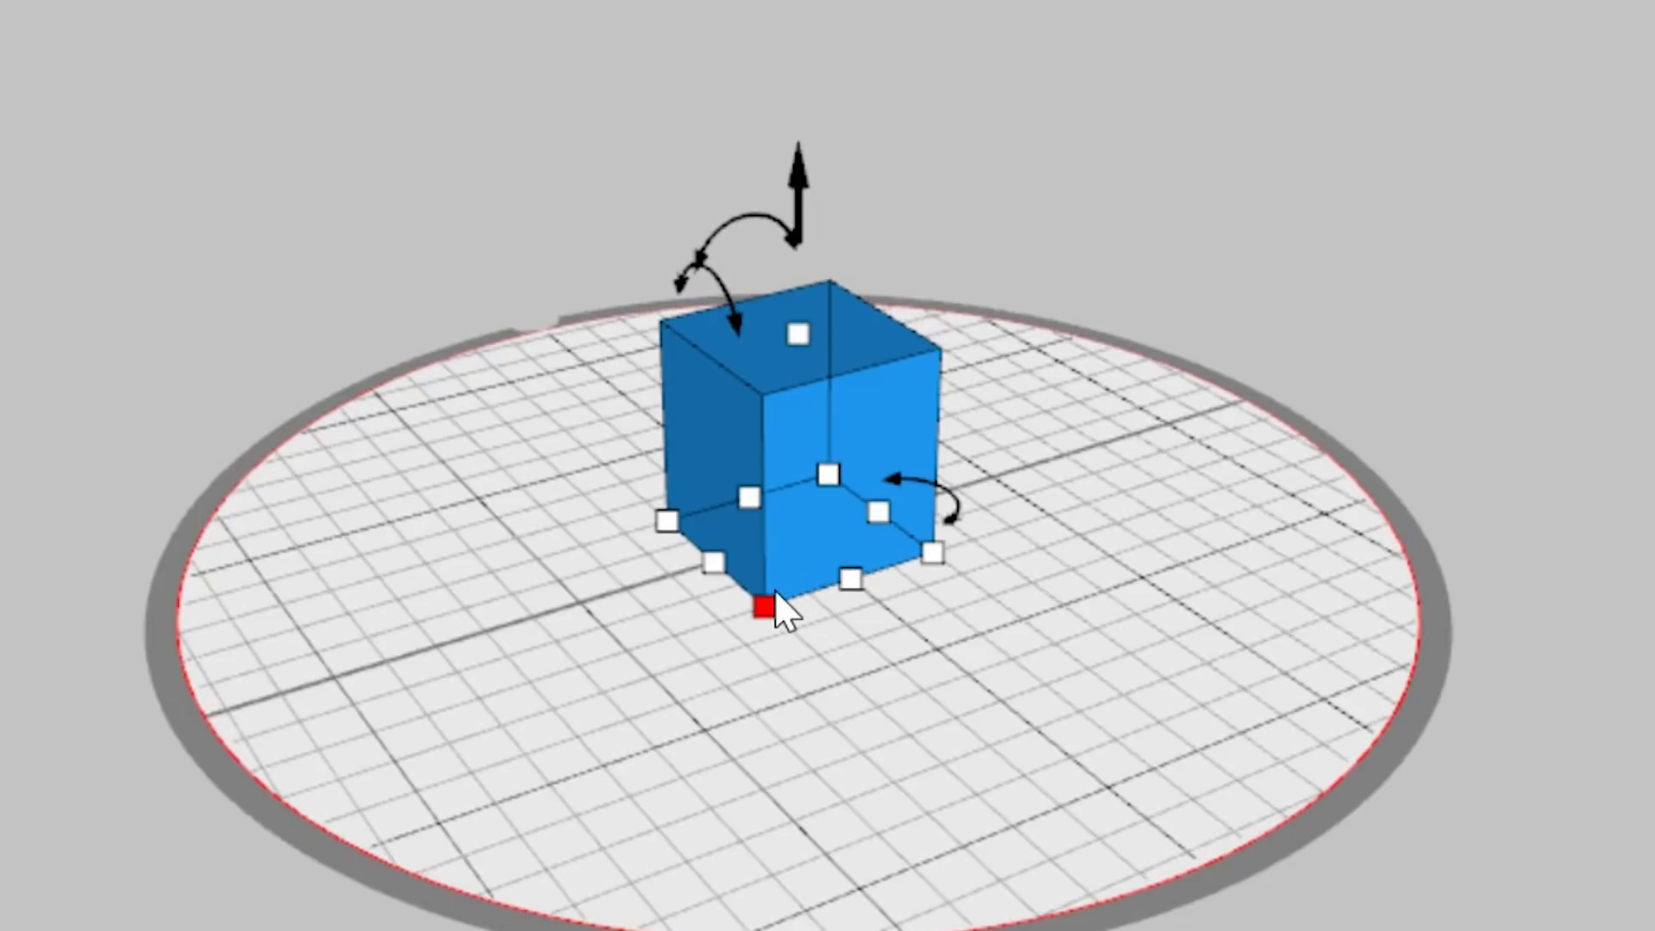
{"action": "left_click_drag", "start_coordinate": [764, 608], "coordinate": [730, 656]}
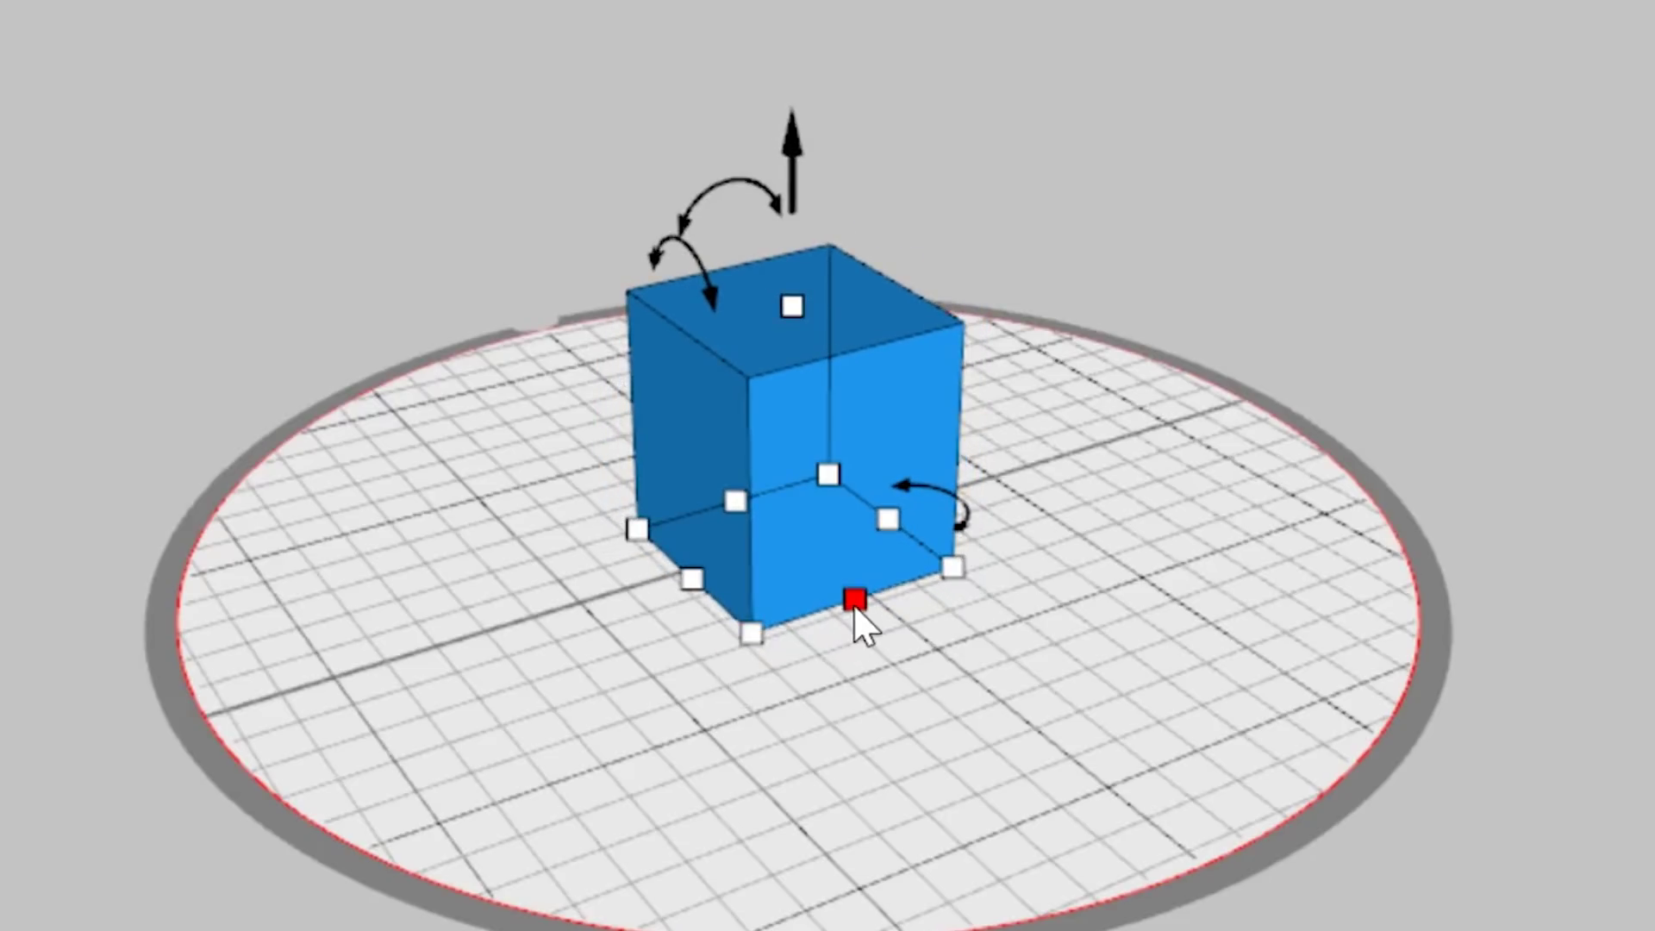
Step: Try stretching the cube's base outward on its front side into a long block, and undo the stretch
{"action": "left_click_drag", "start_coordinate": [856, 610], "coordinate": [1121, 728]}
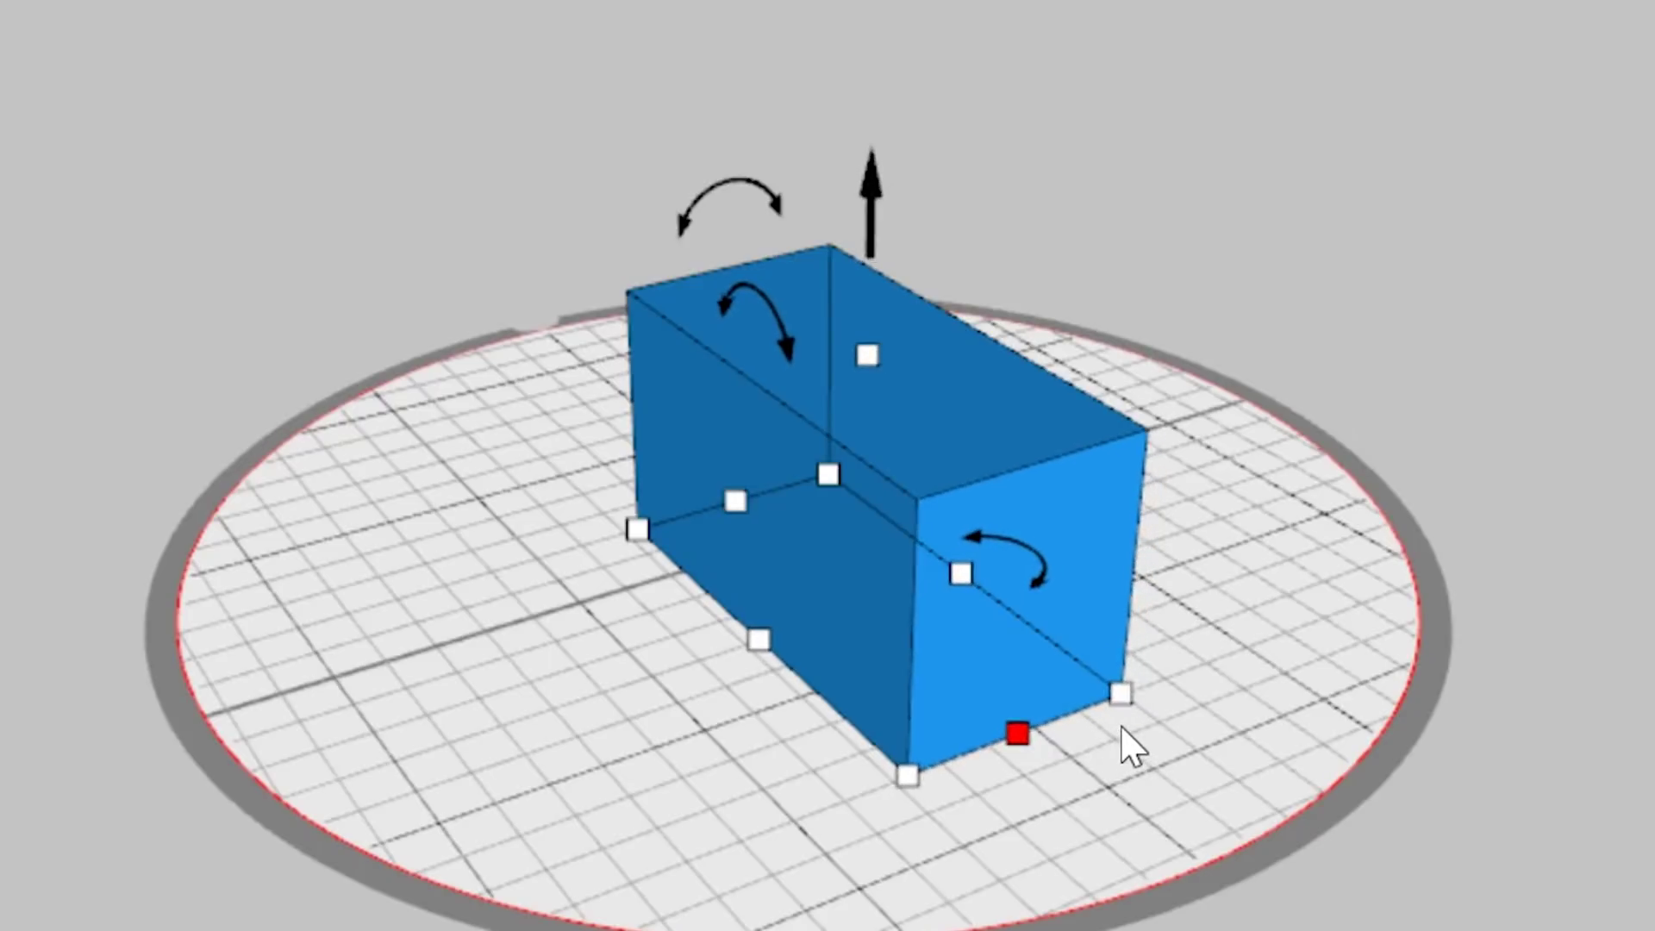
{"action": "left_click", "coordinate": [1241, 247]}
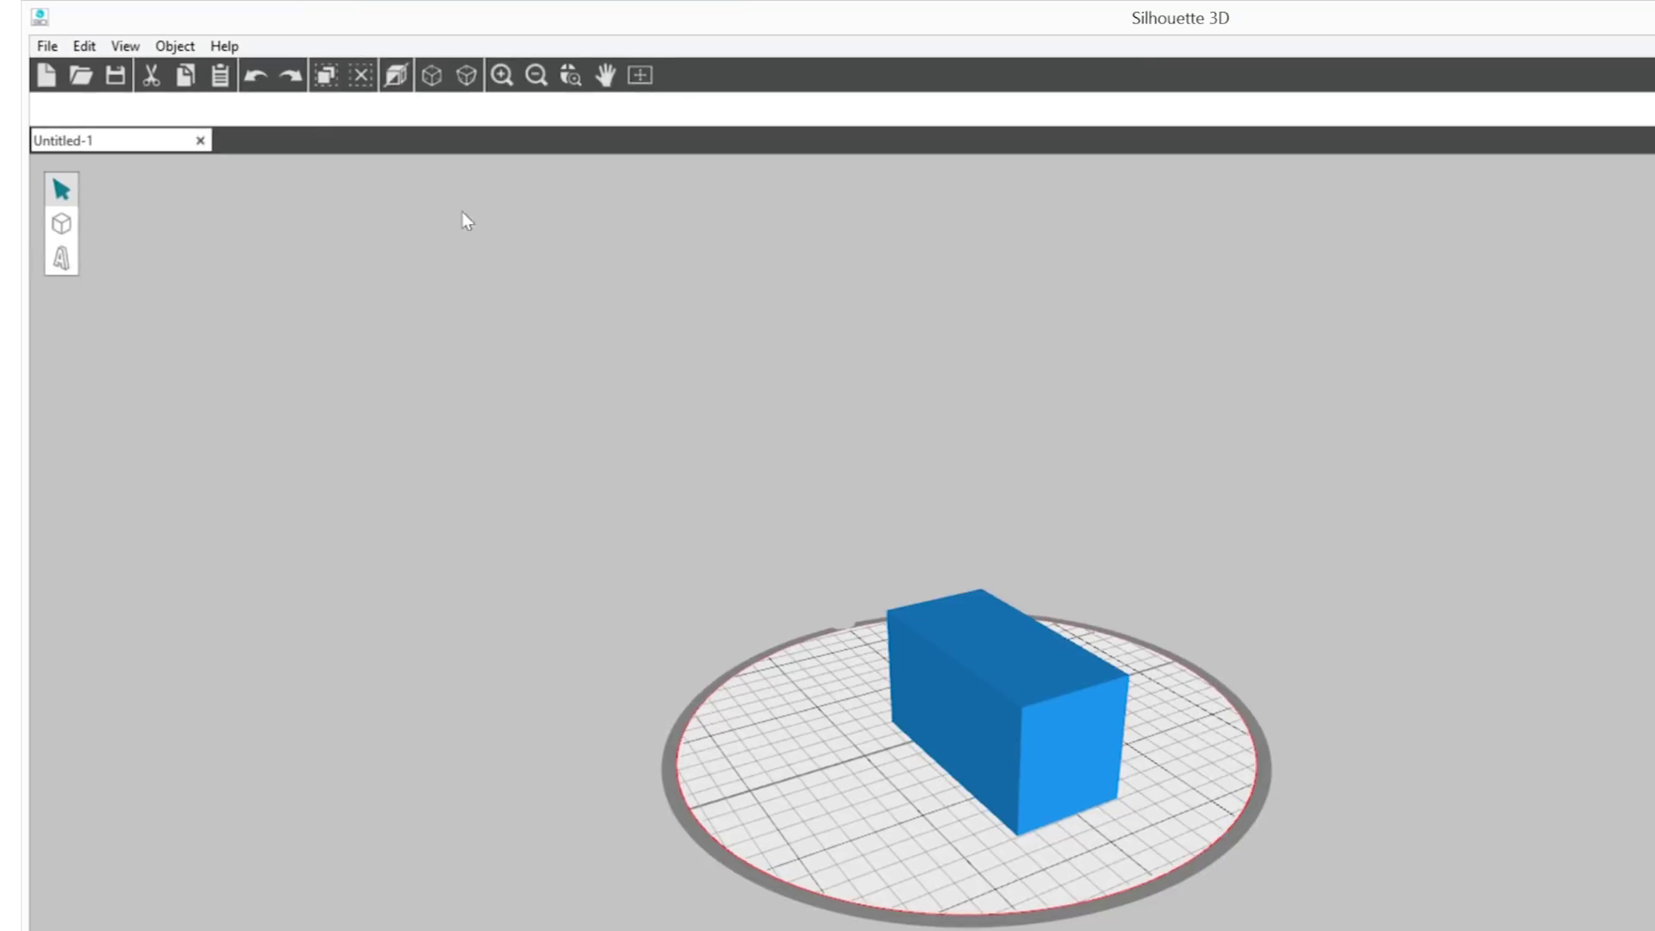
{"action": "left_click", "coordinate": [255, 75]}
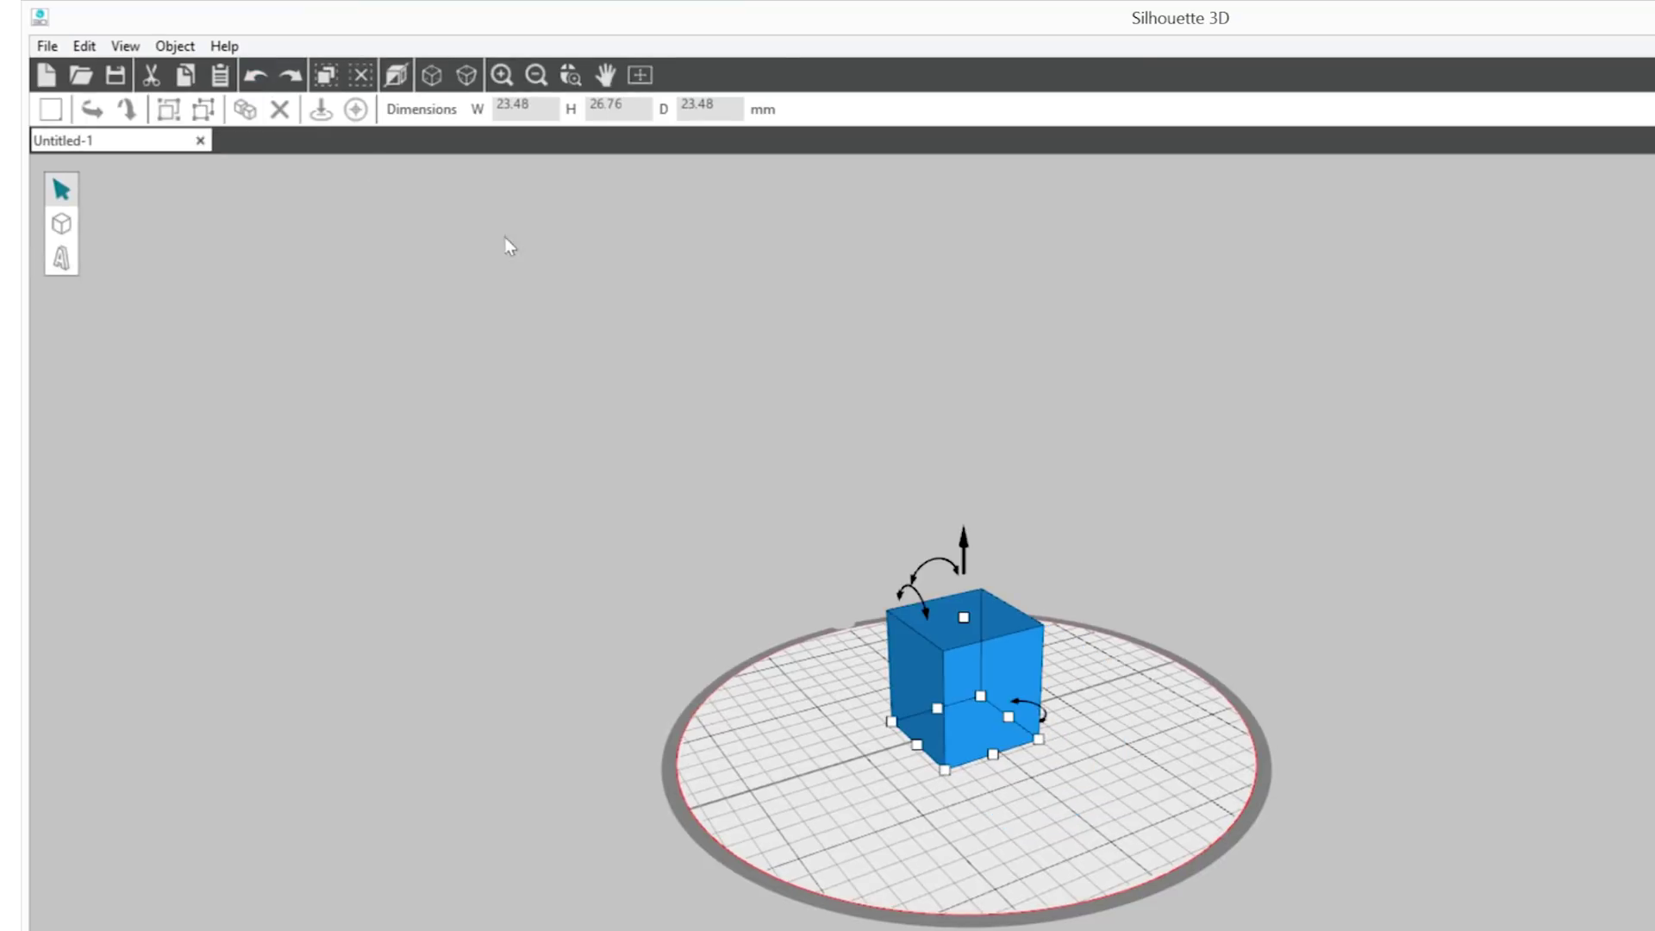
Step: Undo the earlier proportional scaling of the cube as well, and leave the cube deselected
{"action": "left_click", "coordinate": [802, 360]}
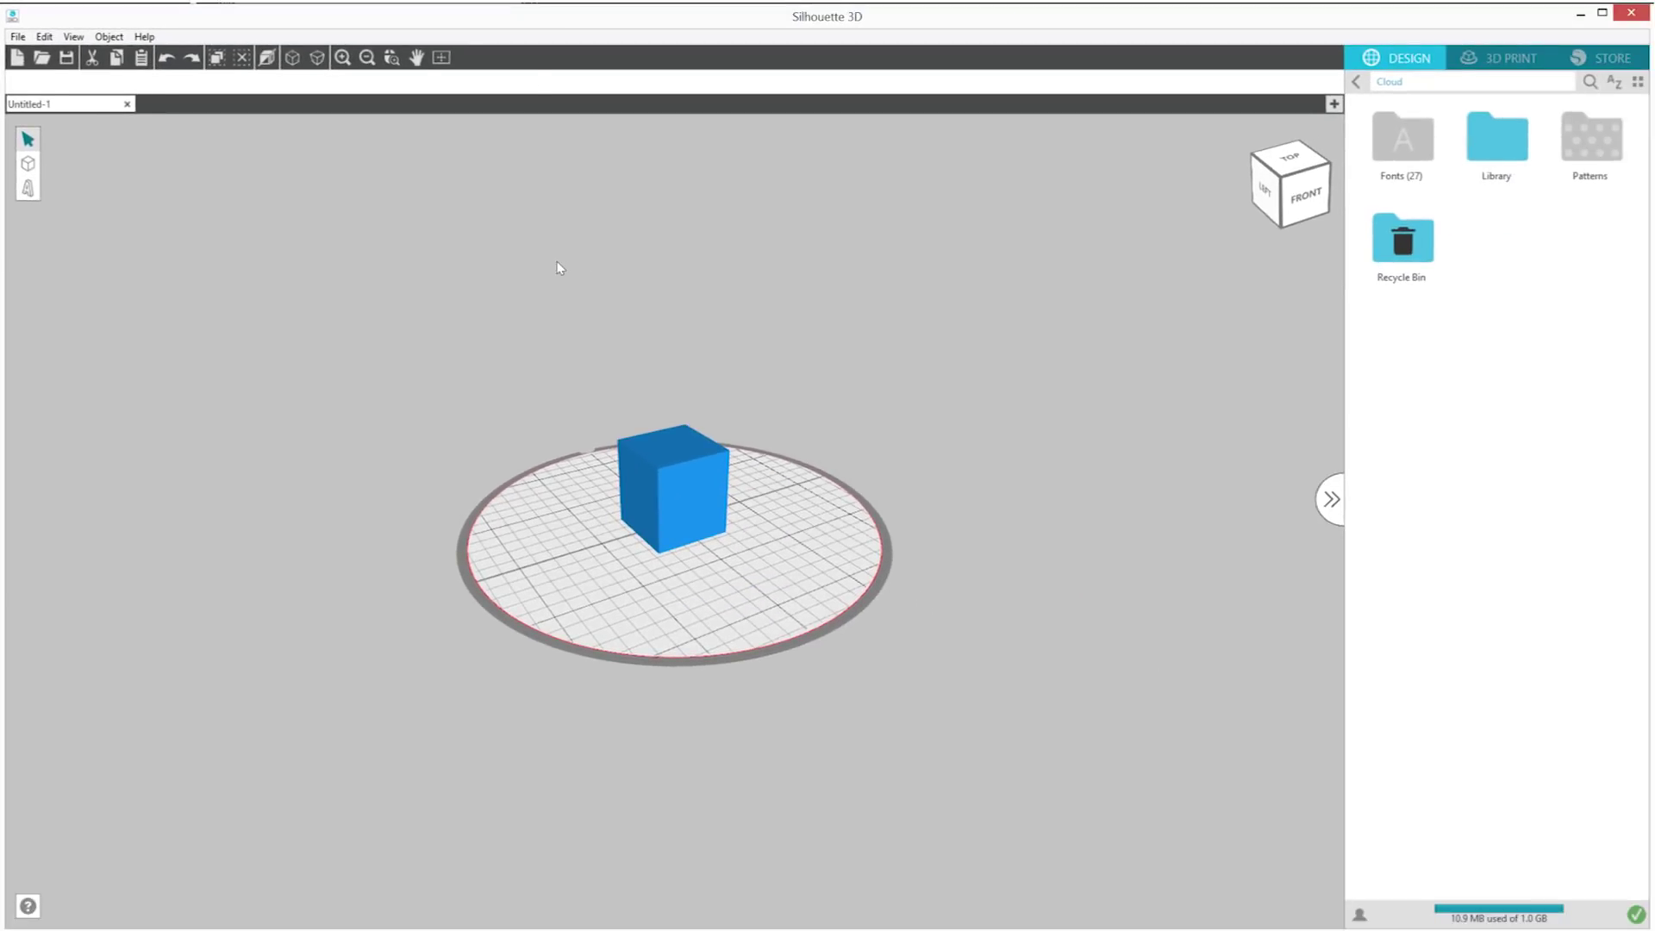
{"action": "key", "text": "ctrl+a"}
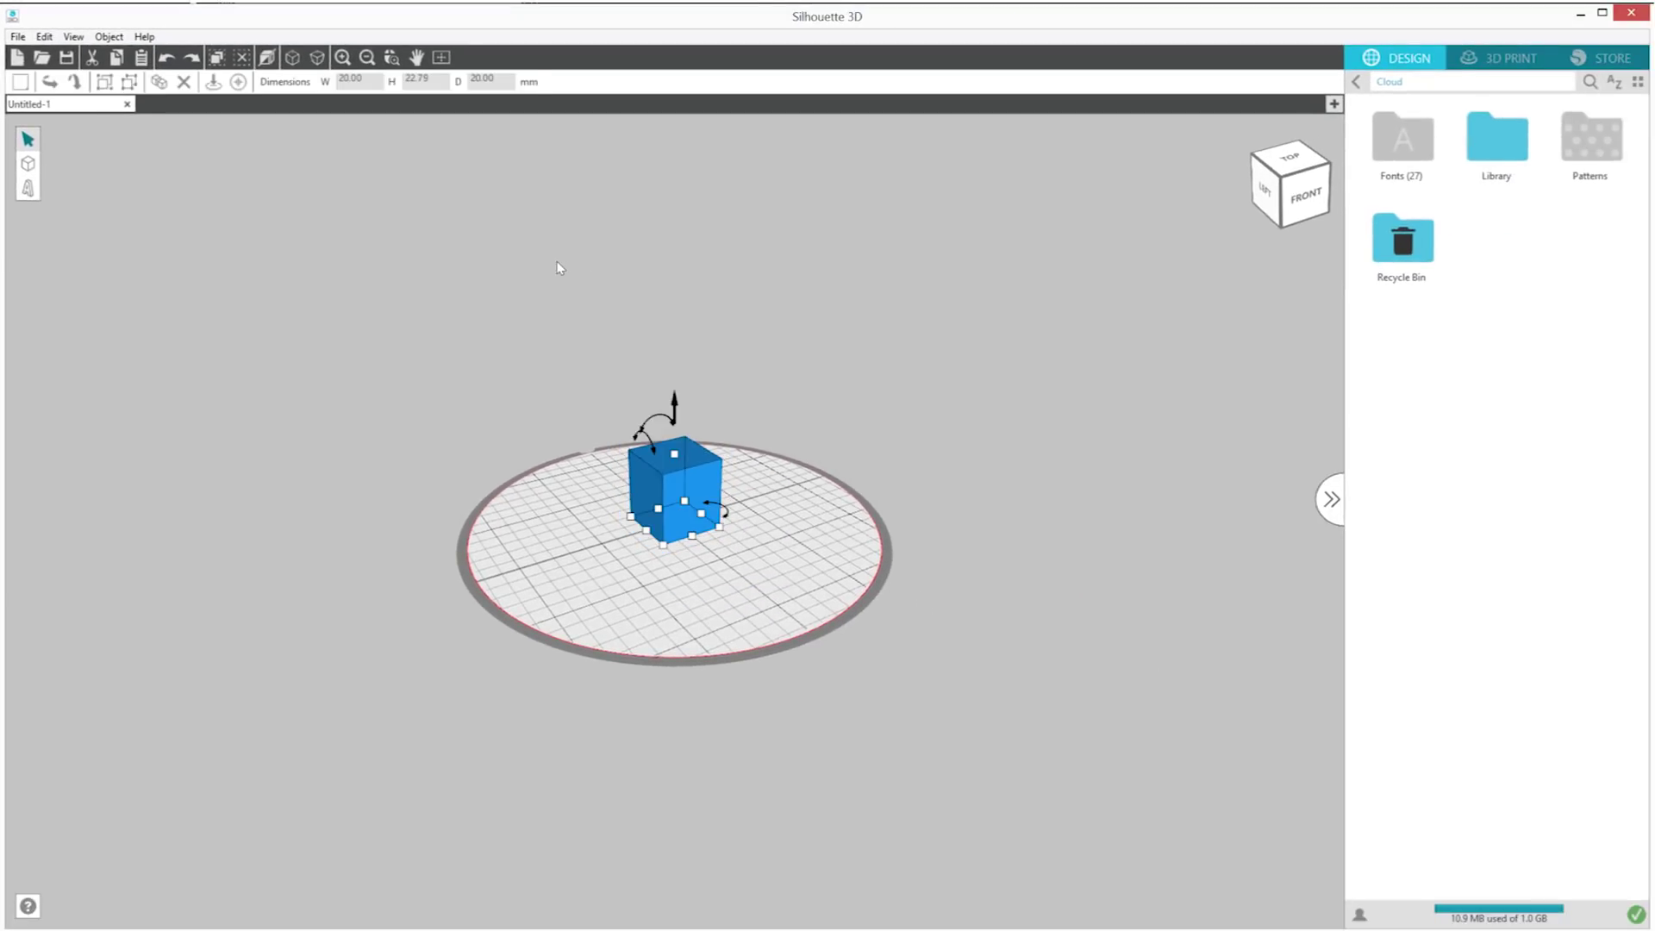
{"action": "left_click", "coordinate": [835, 333]}
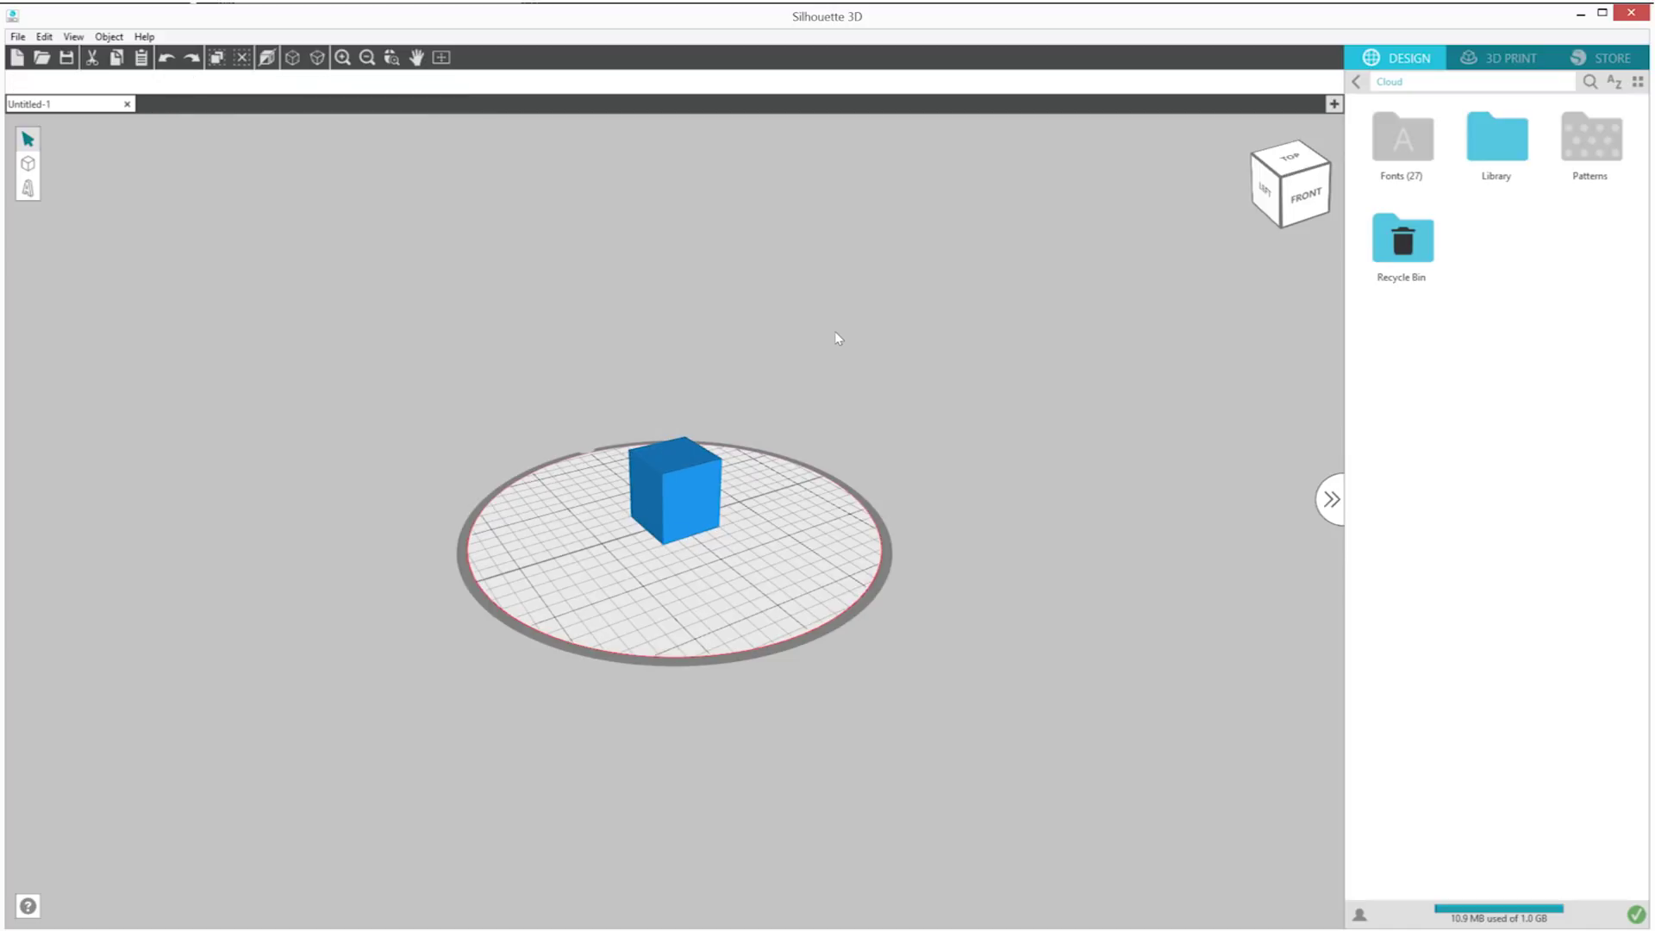
Step: Switch to 3D print preparation for the cube and view its sliced preview from another angle
{"action": "left_click", "coordinate": [1505, 60]}
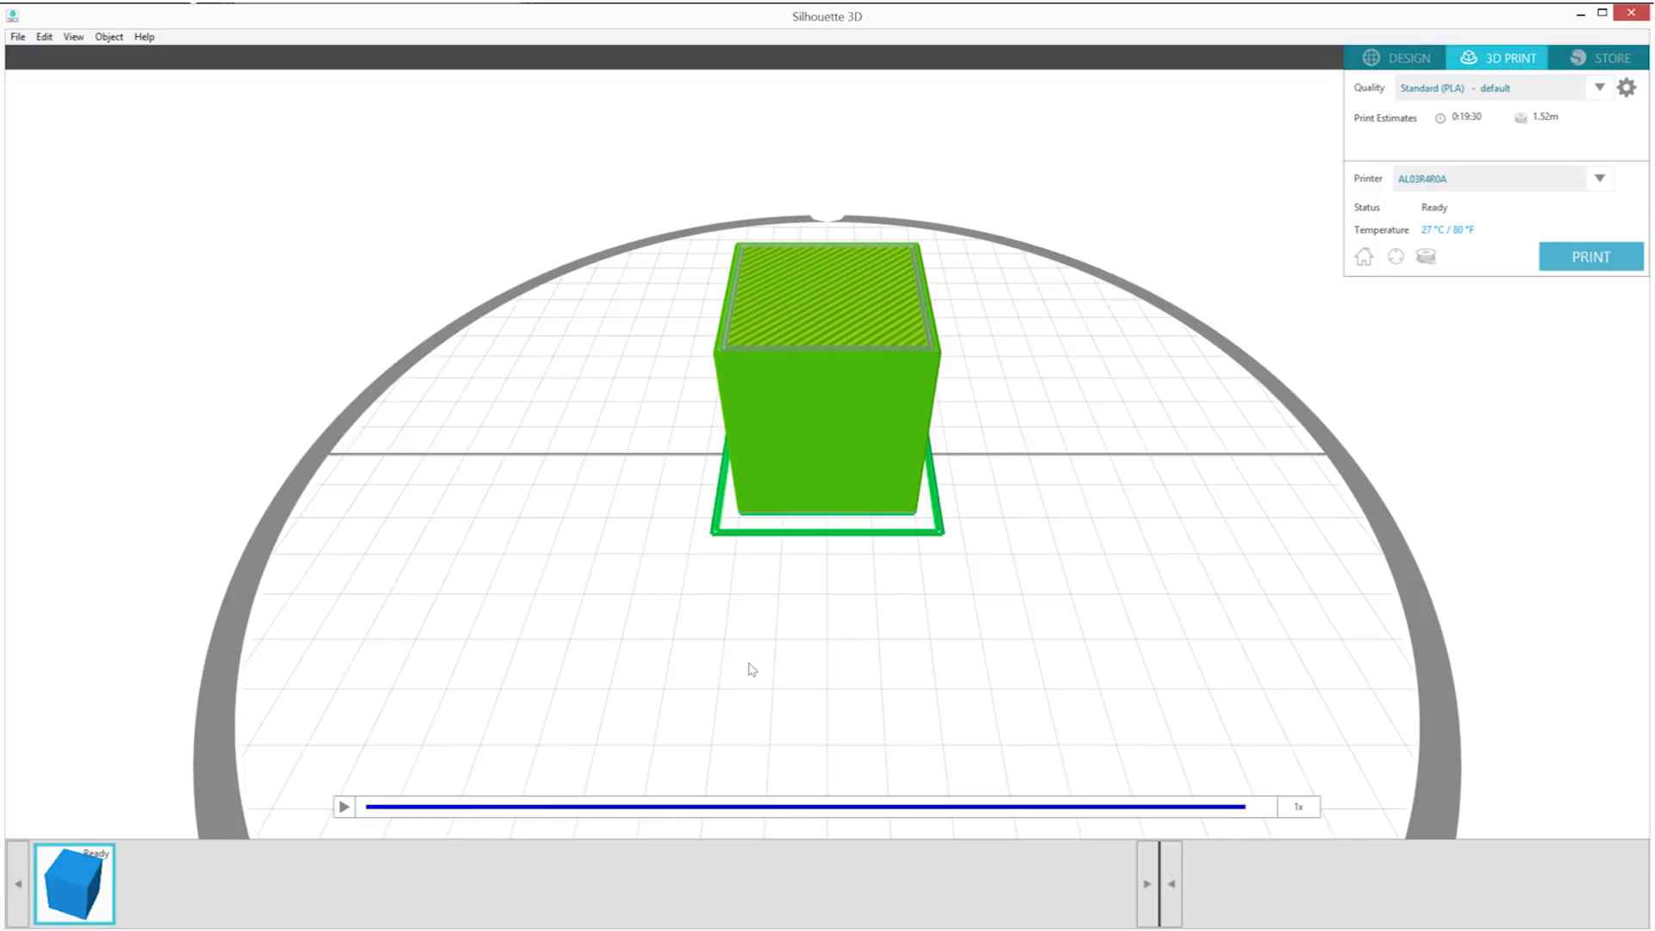
{"action": "right_click_drag", "start_coordinate": [754, 672], "coordinate": [787, 668]}
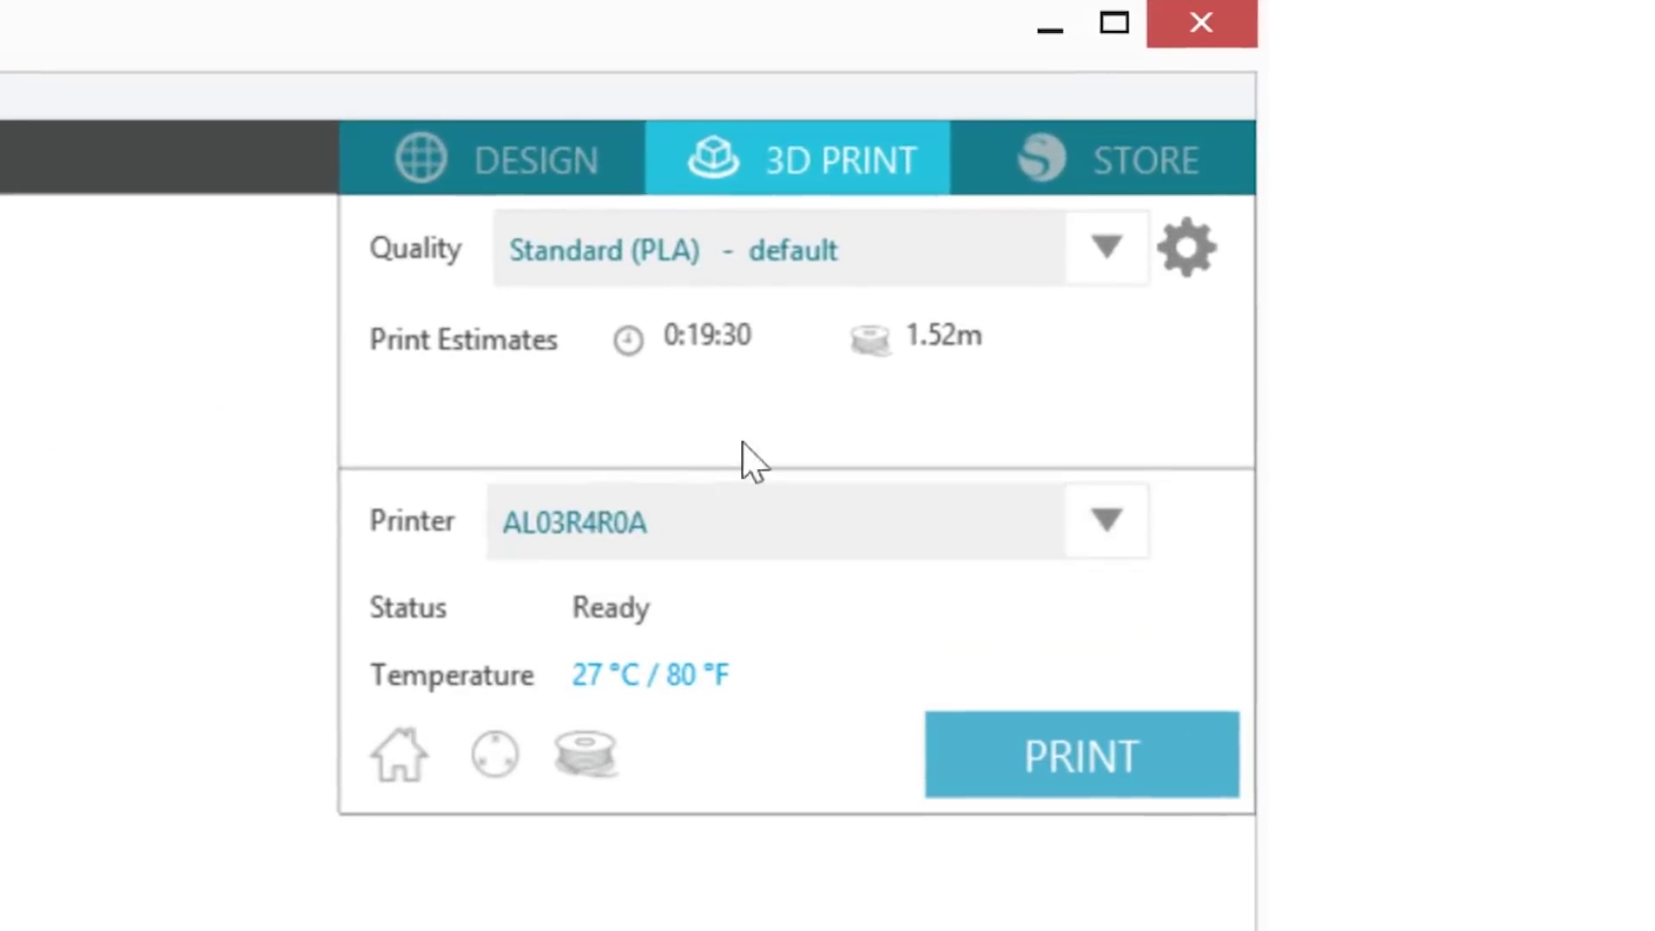
Step: Review the available print quality presets and the advanced layer and perimeter settings of the Standard (PLA) profile
{"action": "left_click", "coordinate": [1104, 258]}
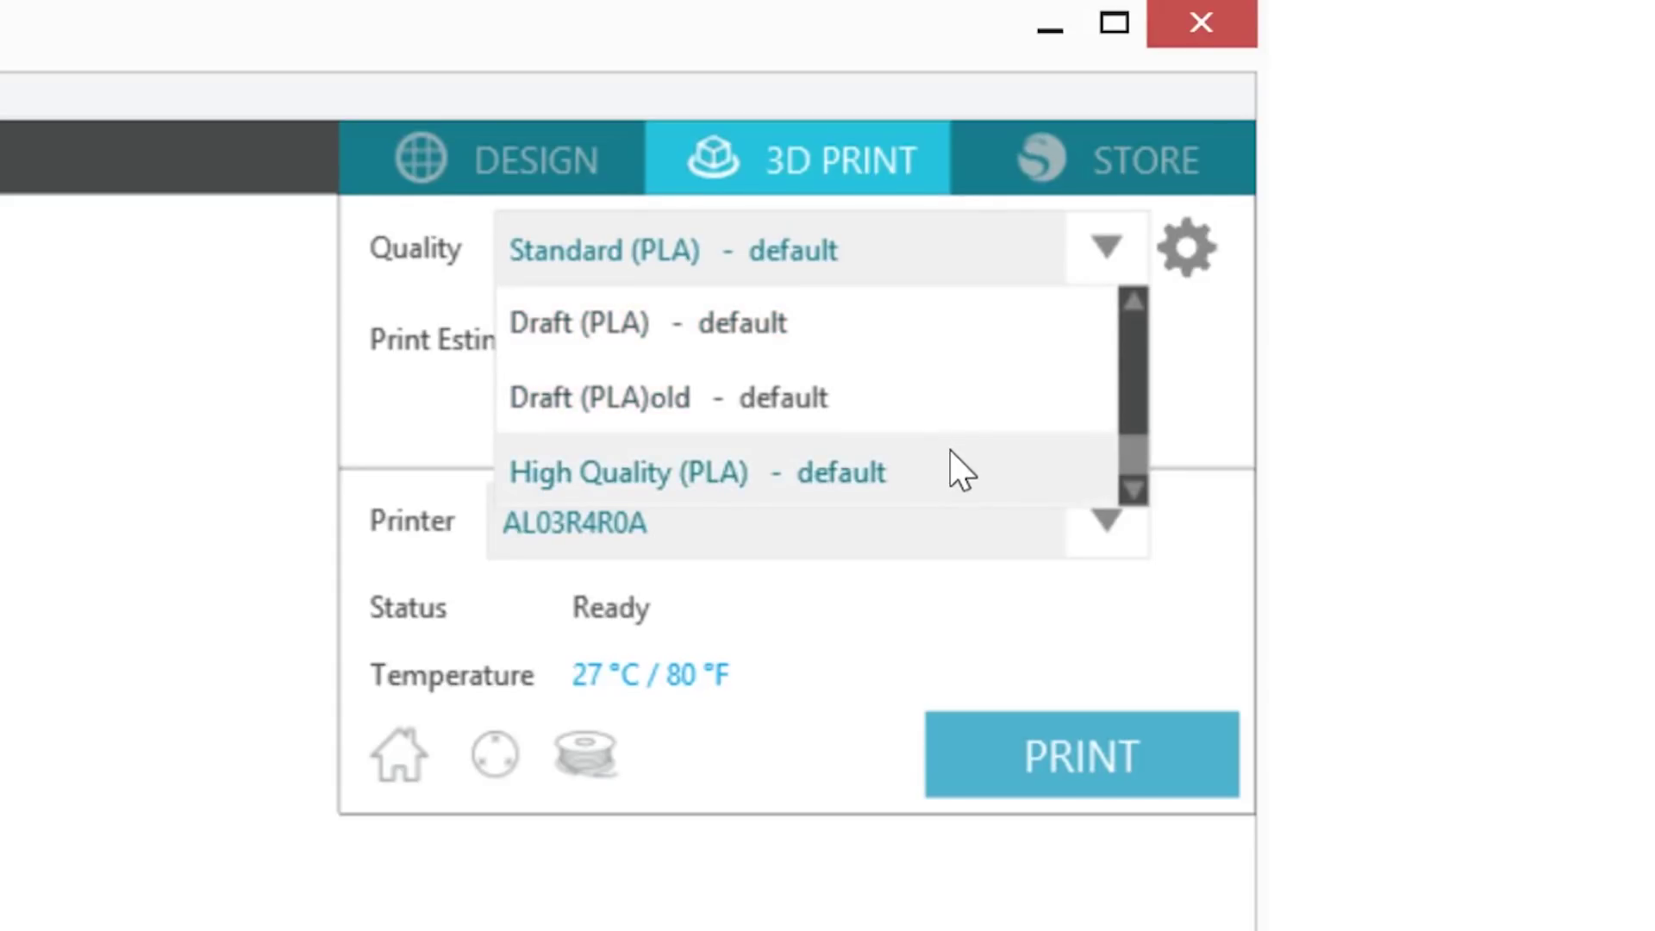
{"action": "left_click", "coordinate": [1106, 250]}
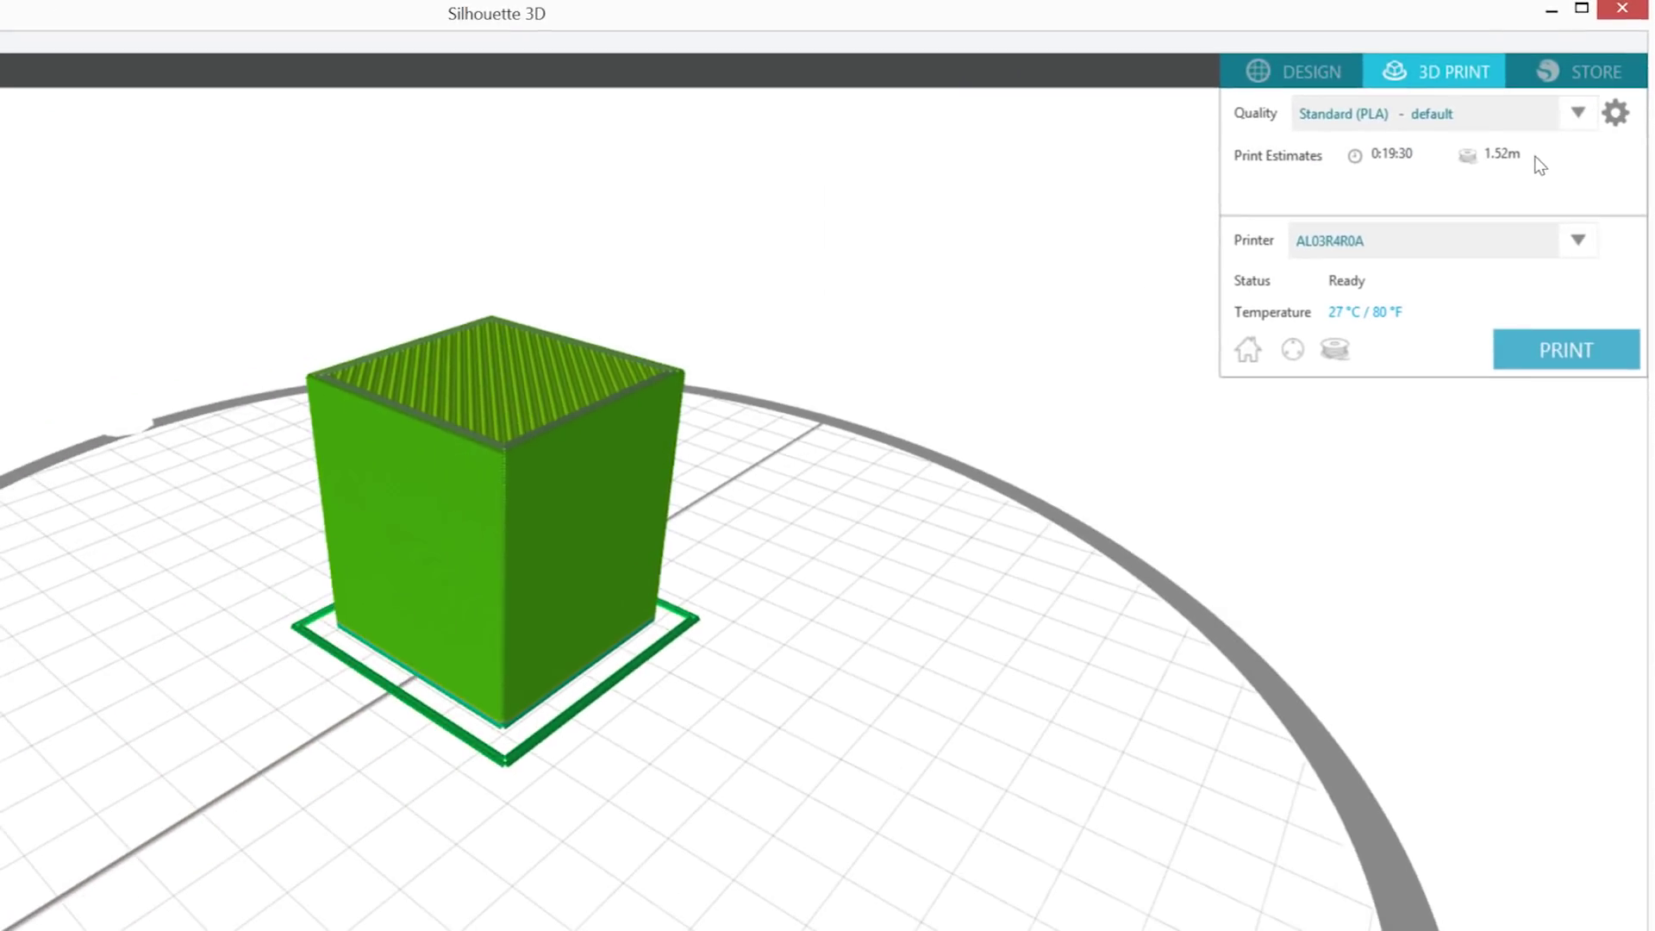
{"action": "left_click", "coordinate": [1614, 113]}
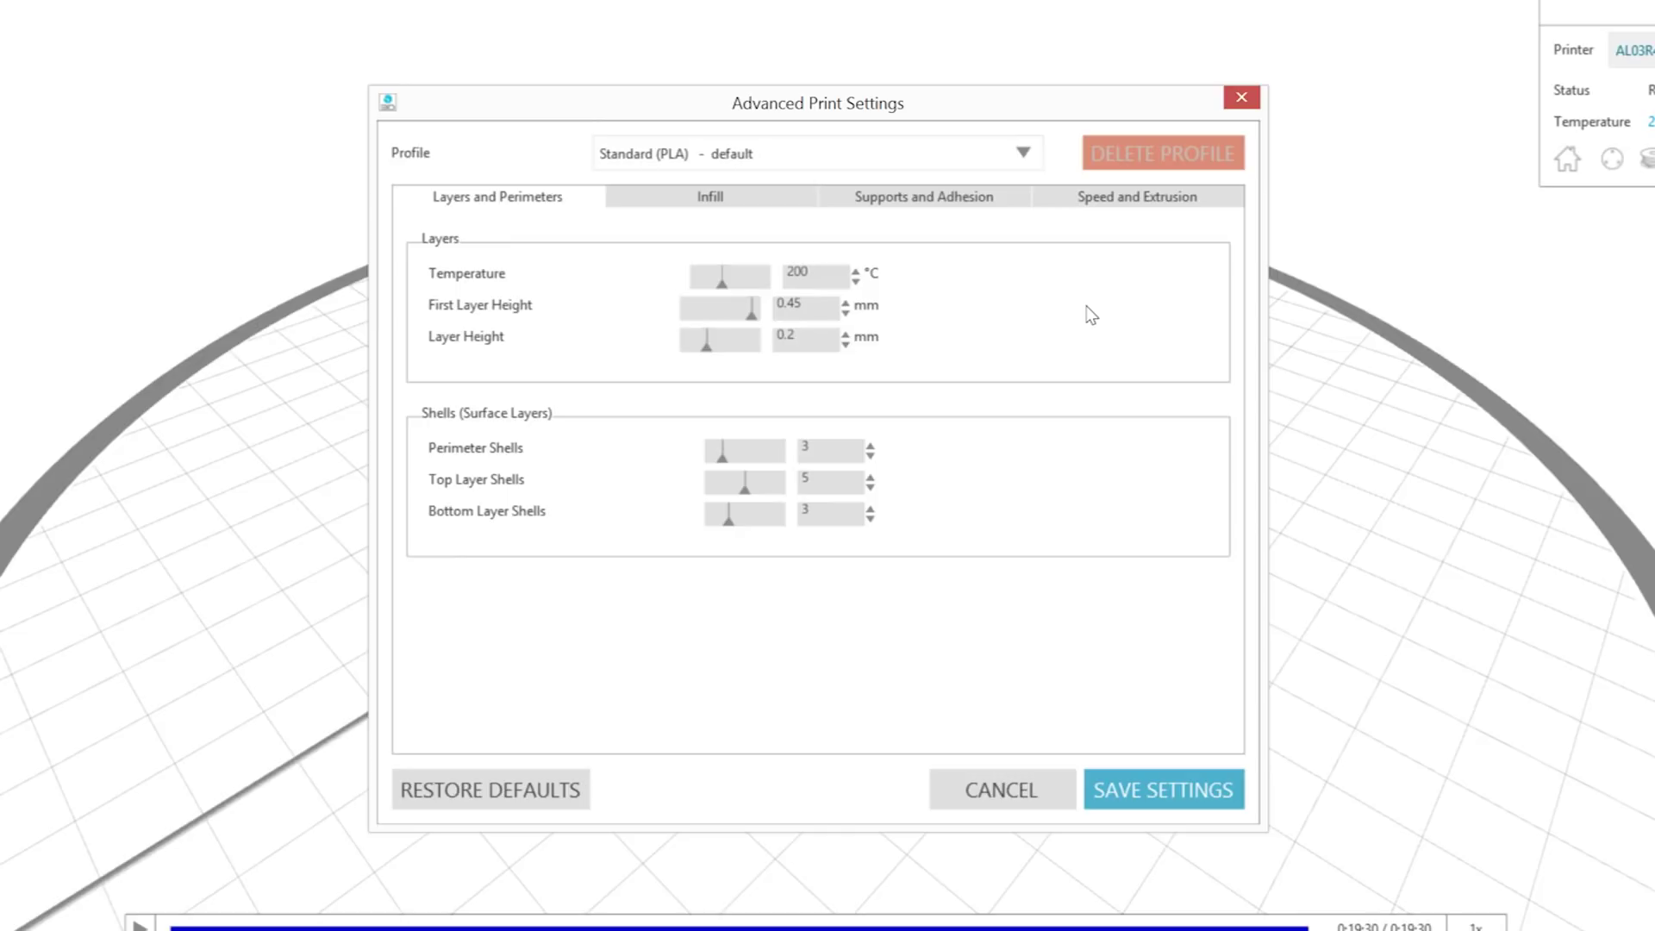
{"action": "left_click", "coordinate": [1252, 105]}
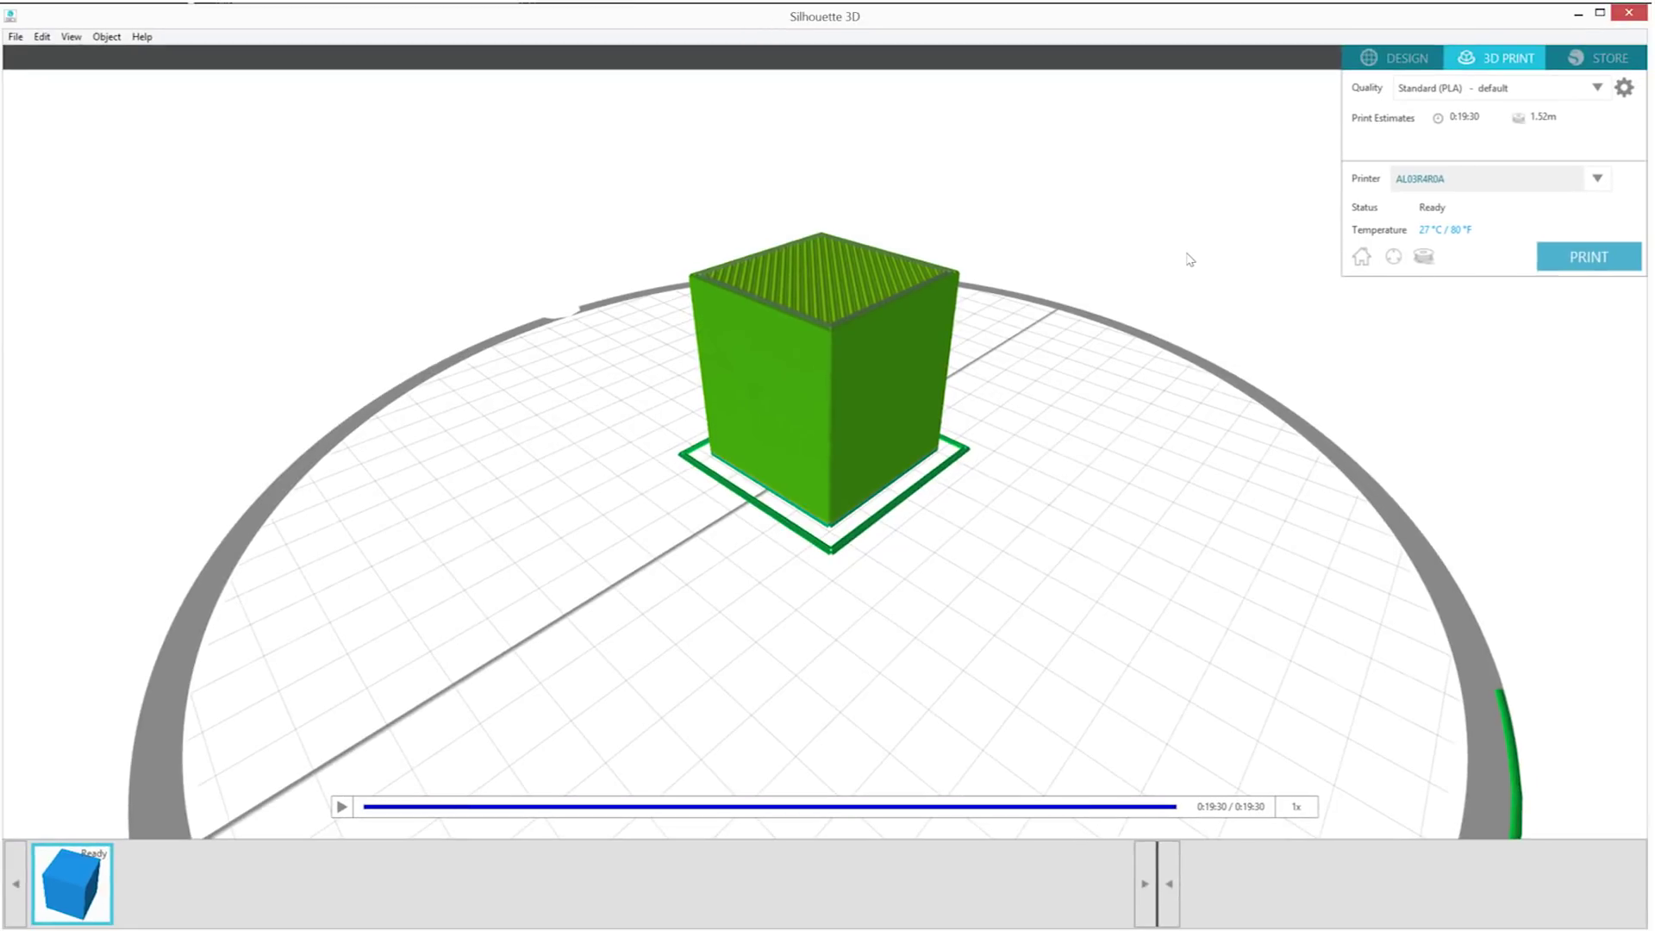
Step: Play and scrub through the cube's print simulation from another angle, and start printing the cube
{"action": "right_click_drag", "start_coordinate": [1185, 263], "coordinate": [1114, 274]}
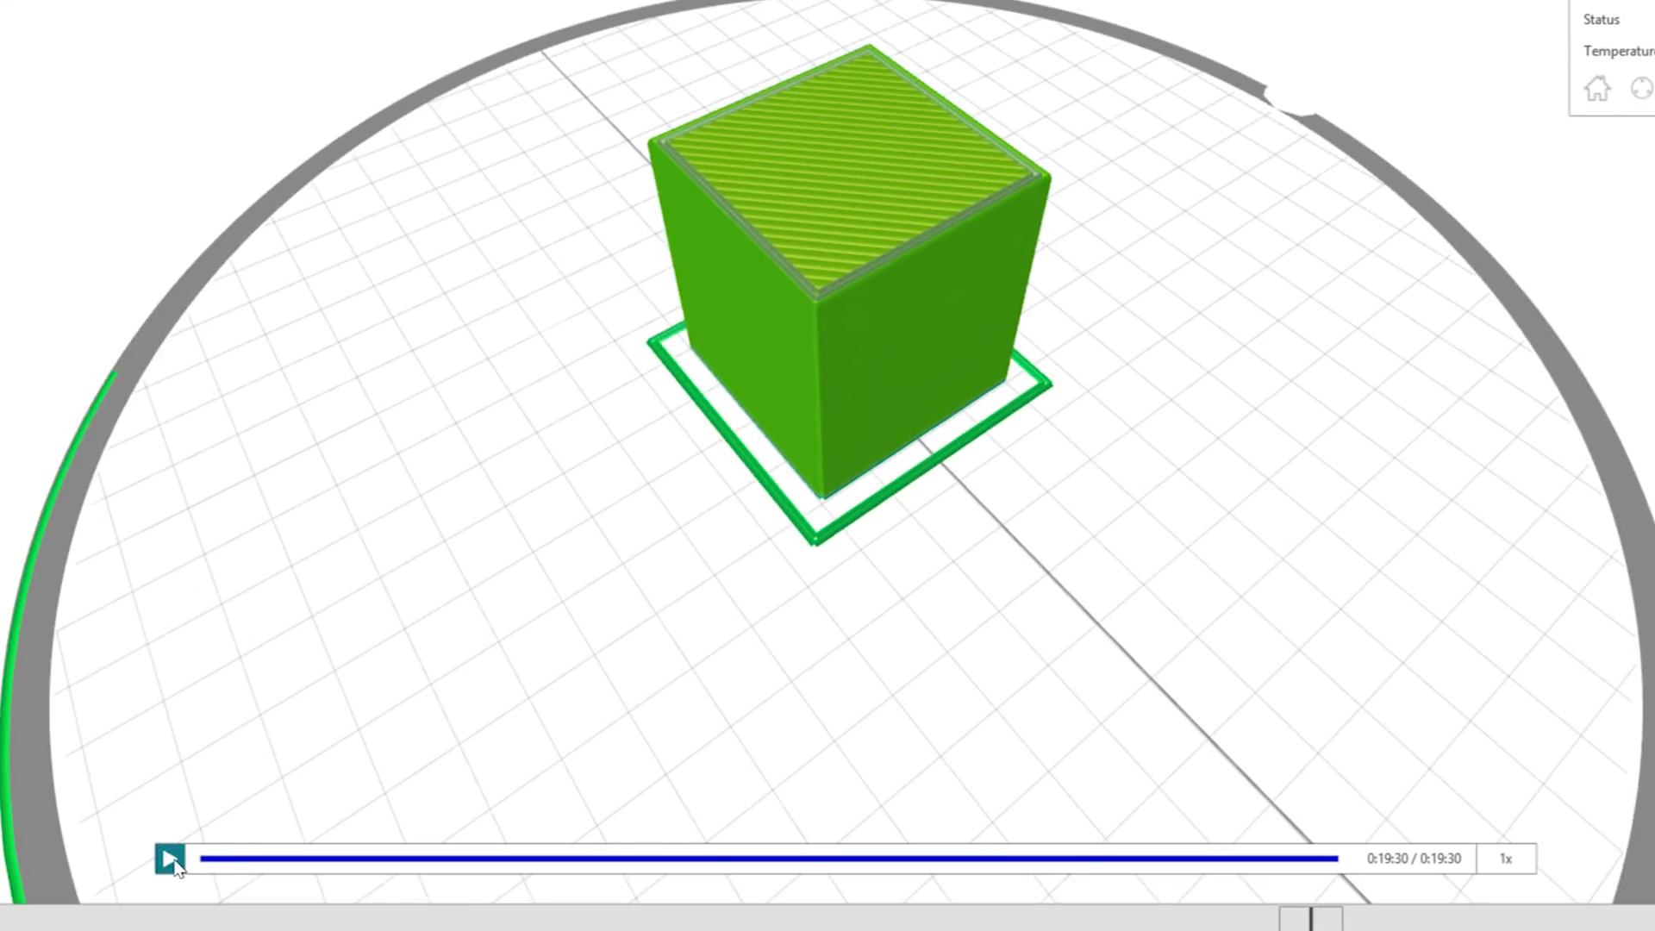
{"action": "left_click", "coordinate": [170, 859]}
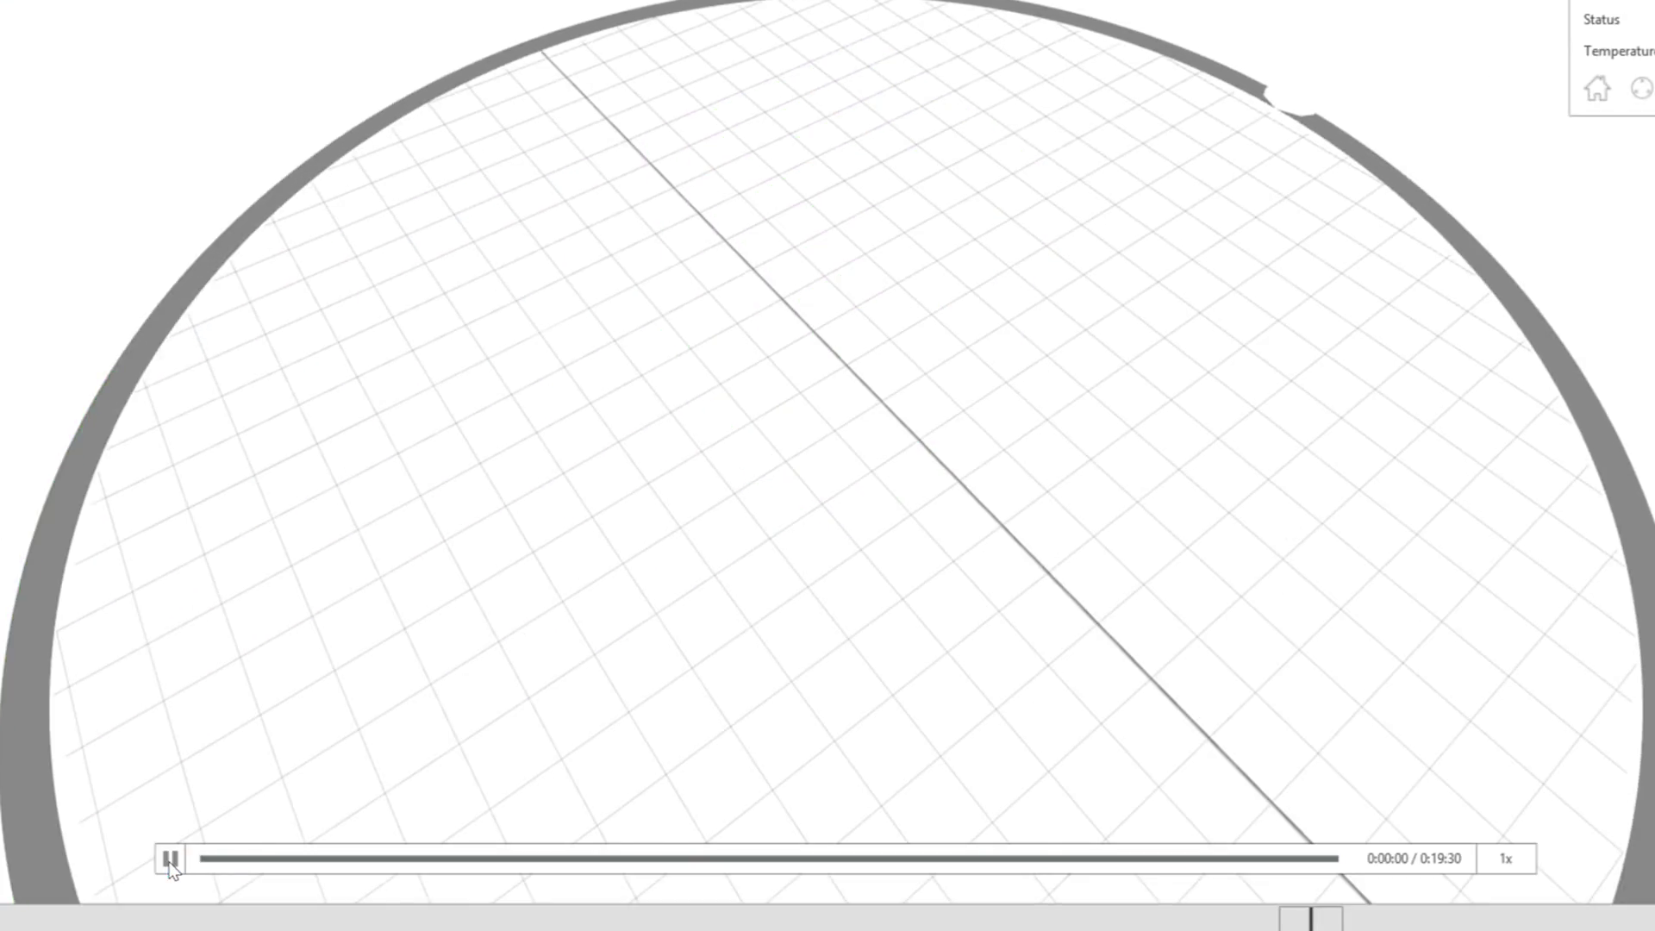
{"action": "left_click_drag", "start_coordinate": [217, 862], "coordinate": [972, 809]}
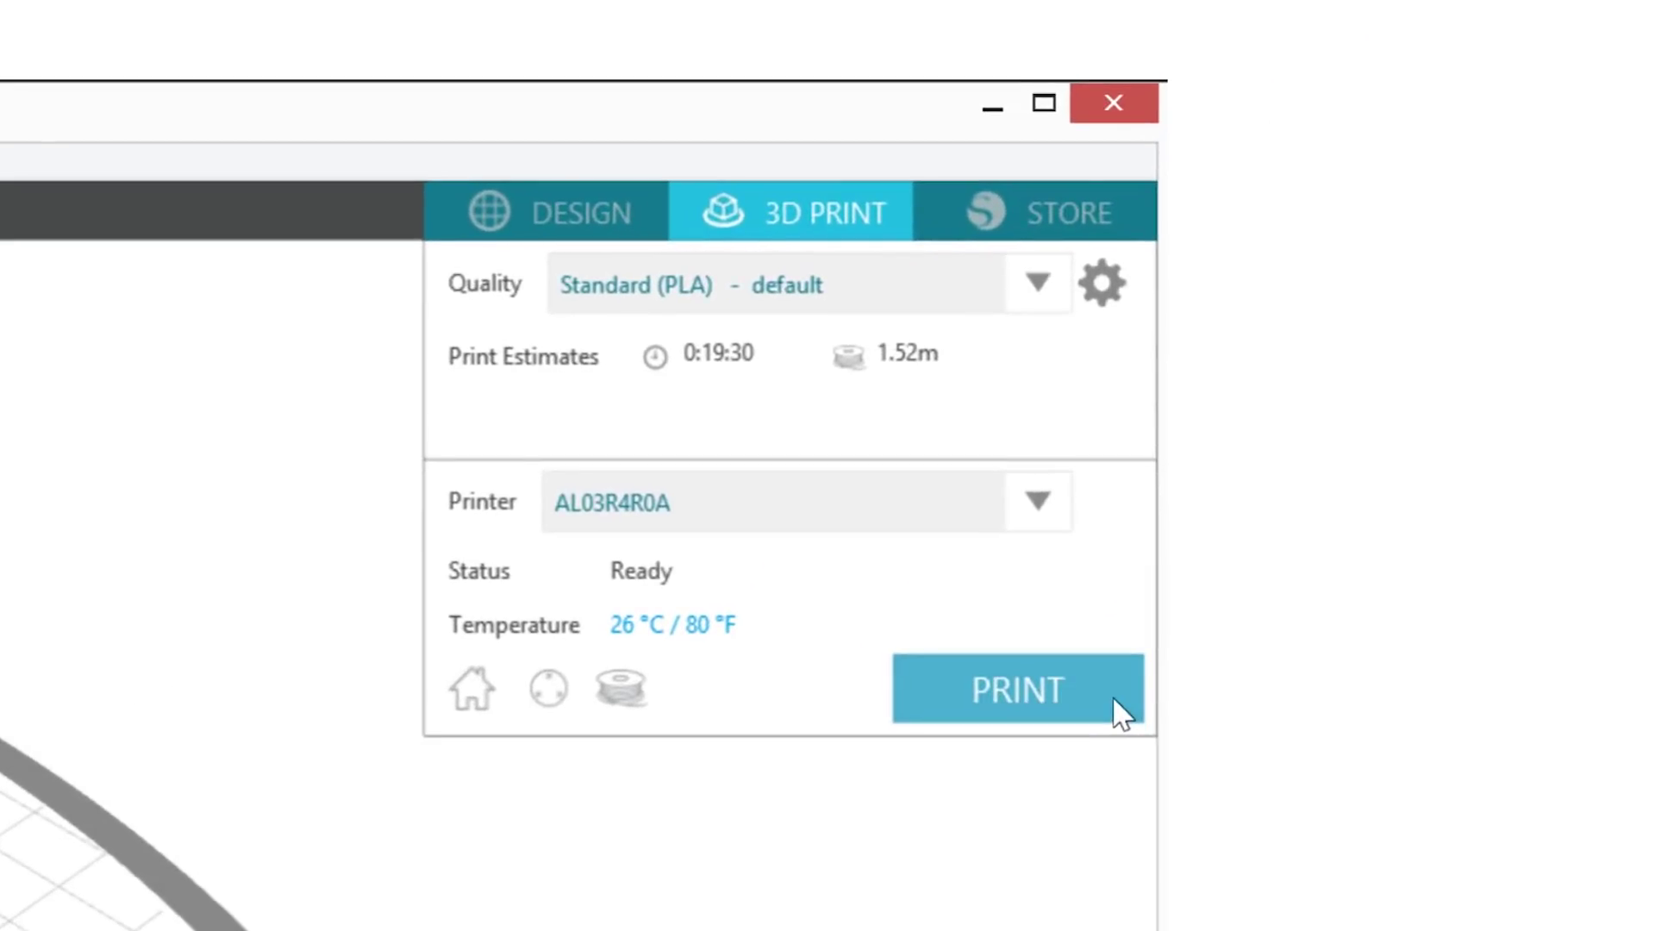
{"action": "left_click", "coordinate": [1107, 696]}
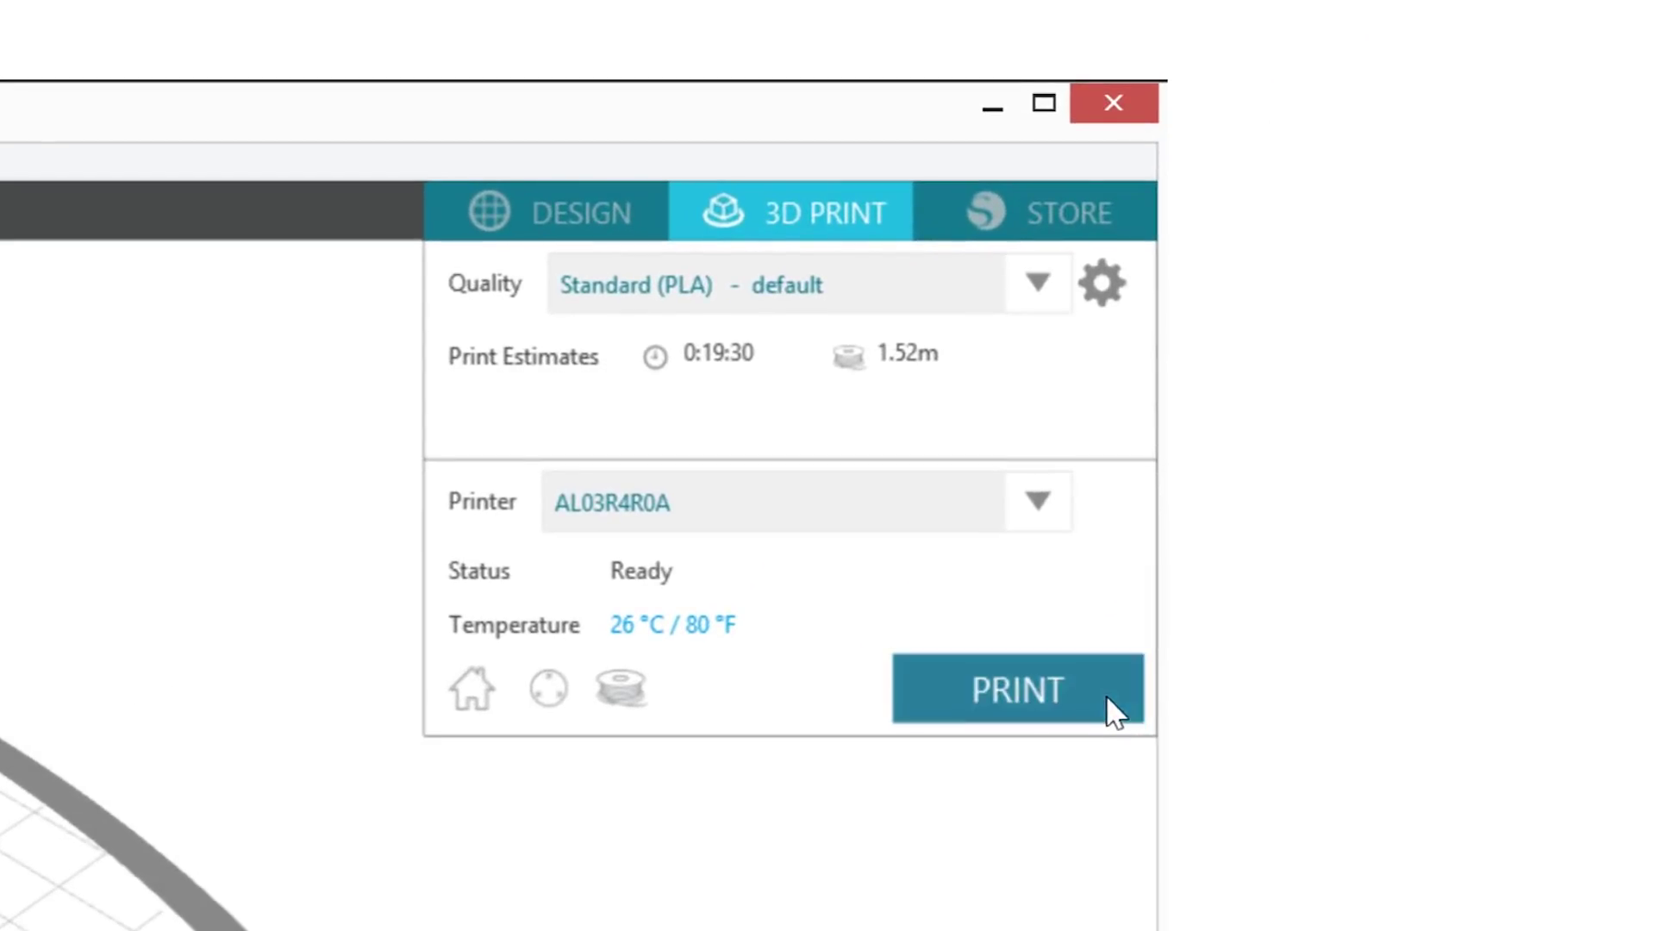